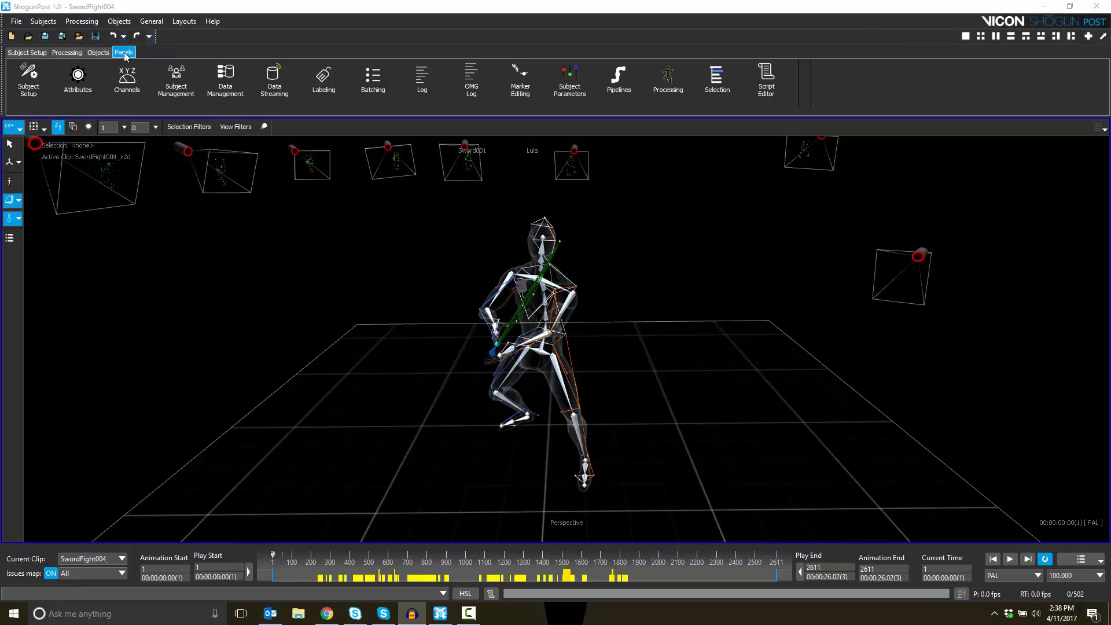
Open the Pipelines panel and compare the operations of the Advanced Post Processing and Basic Post Processing pipelines.
click(626, 82)
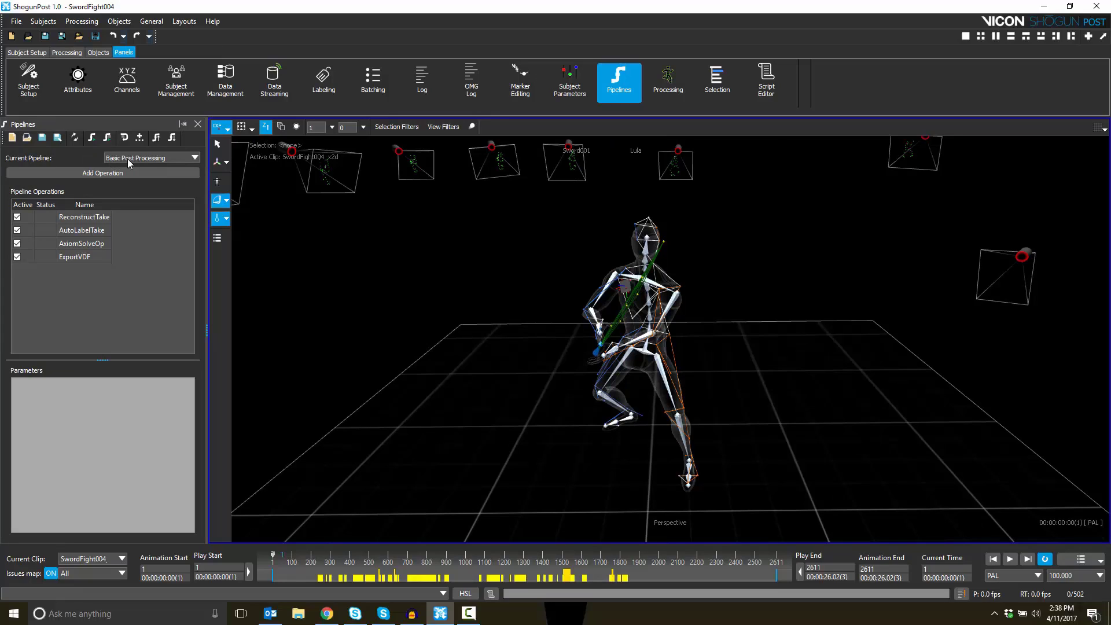
click(156, 162)
click(143, 169)
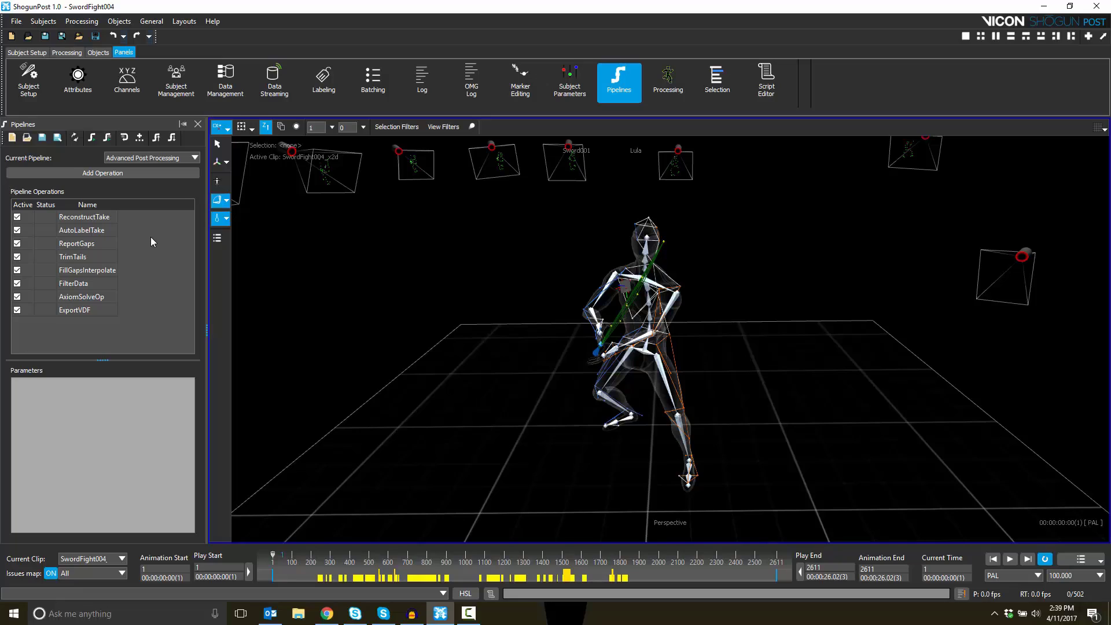
click(171, 157)
click(151, 175)
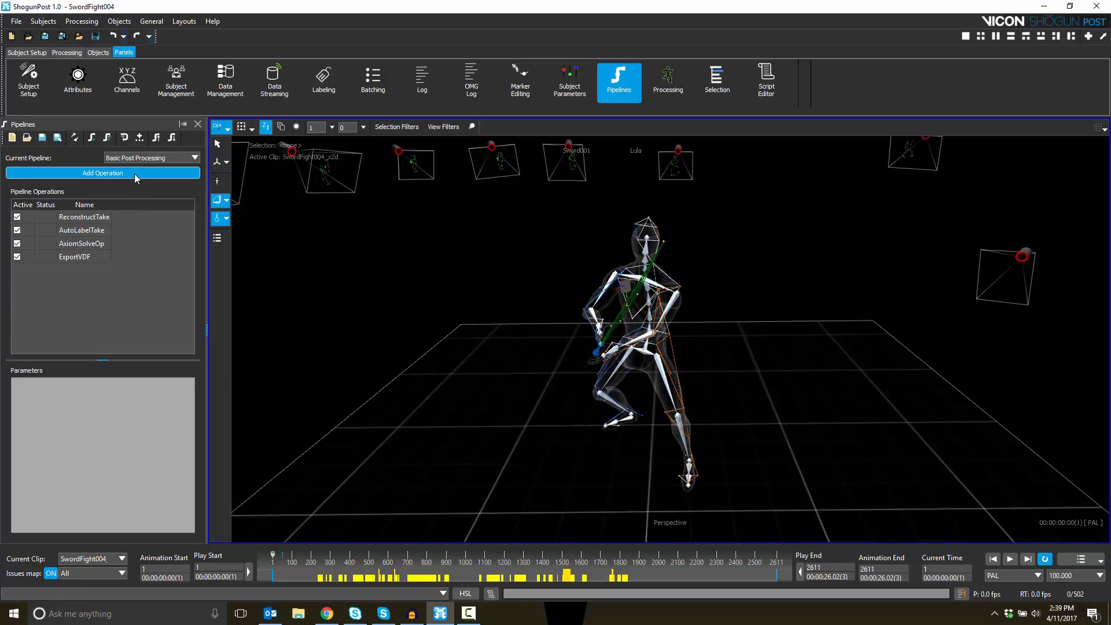
Add the ExportFBX operation from the FileIO program scripts to the Basic Post Processing pipeline.
click(98, 176)
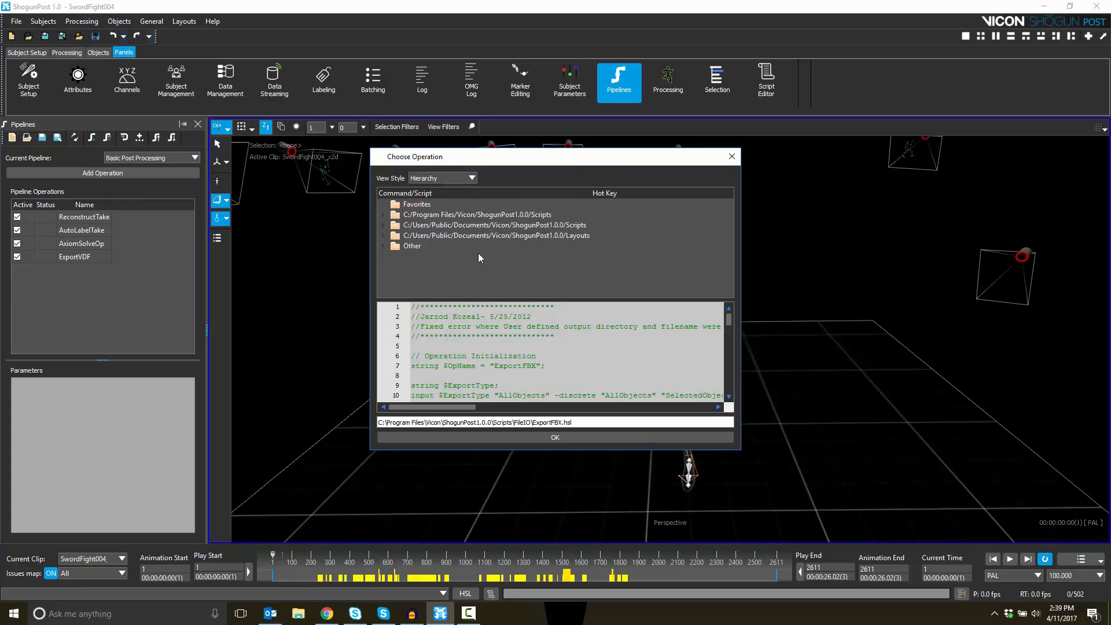
click(383, 216)
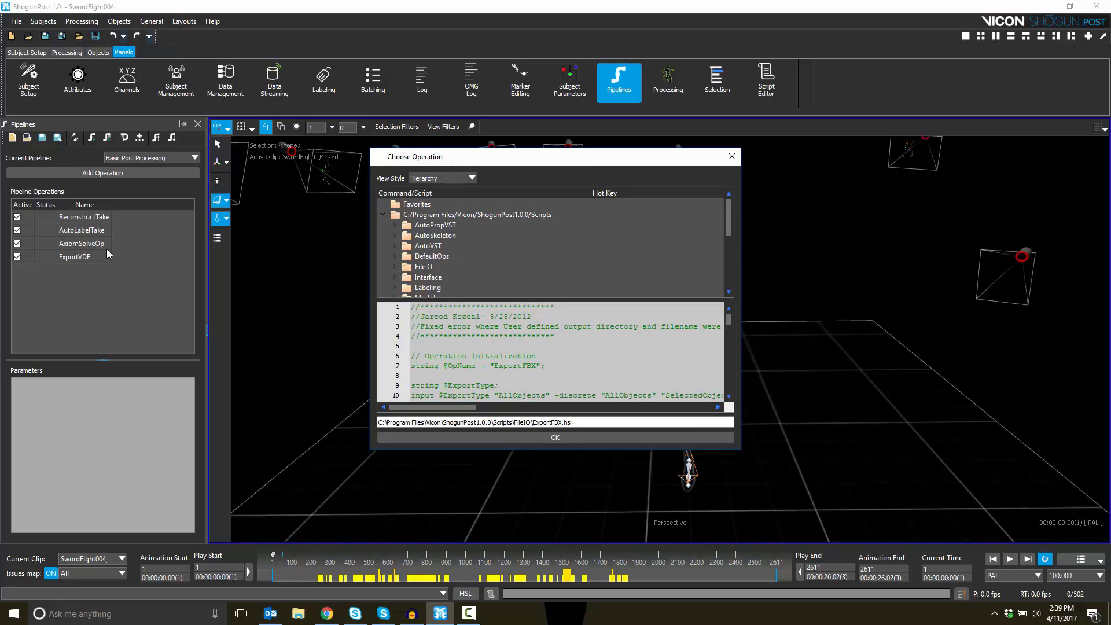
click(395, 267)
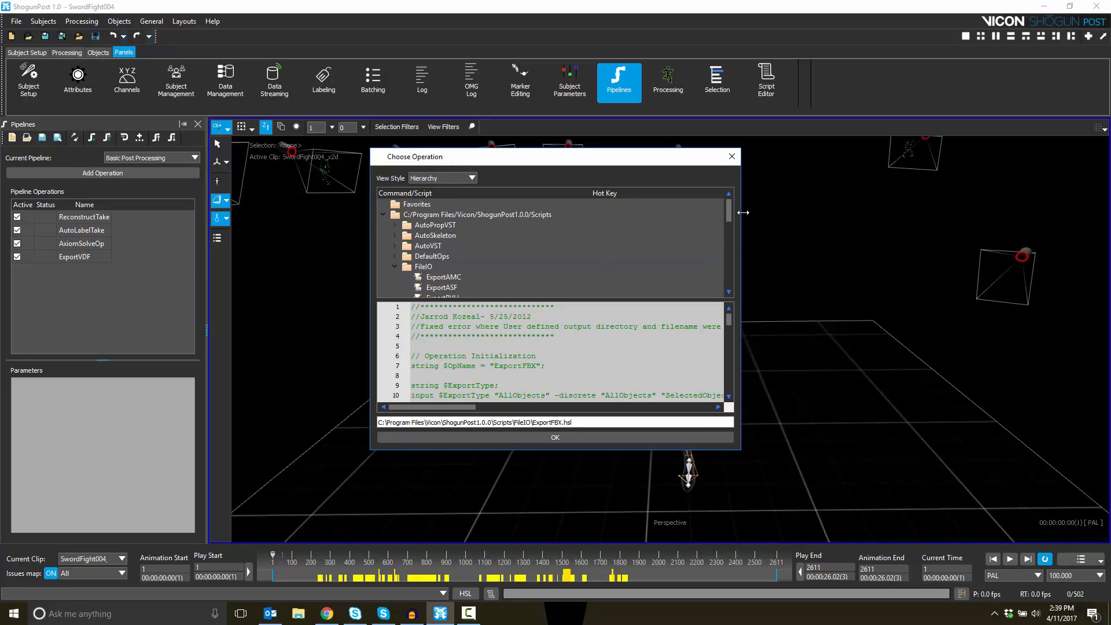
scroll(652, 243, down, 3)
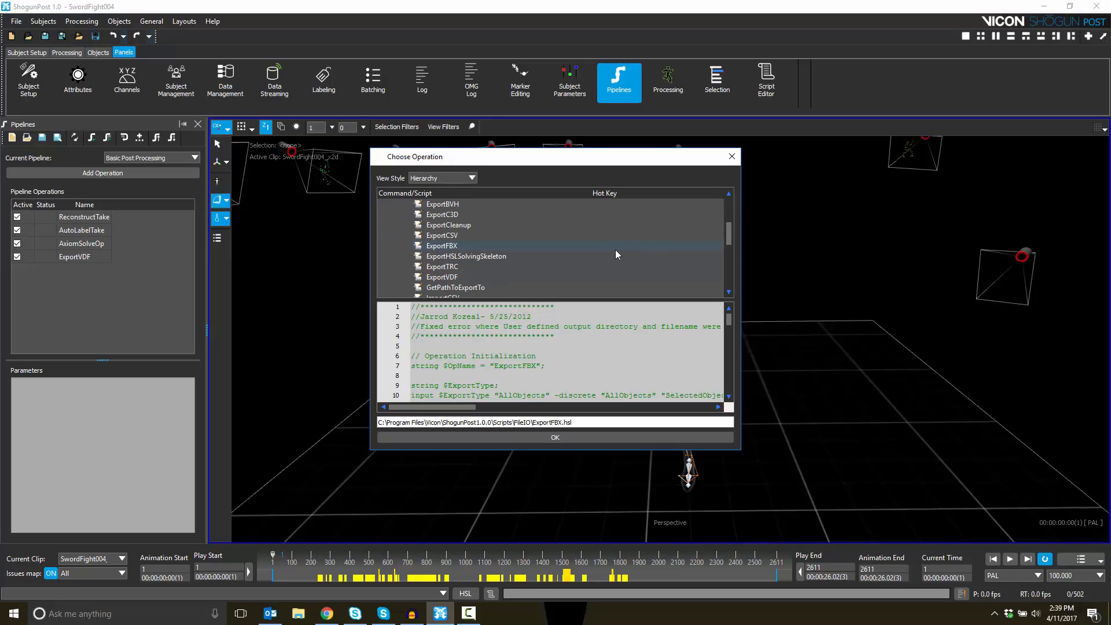
click(444, 249)
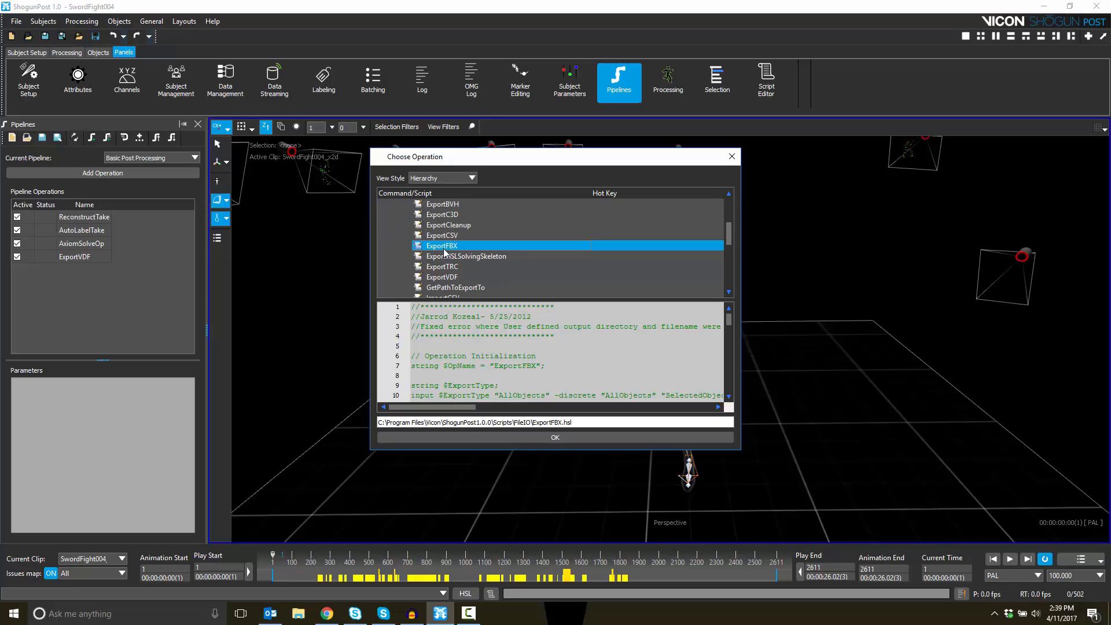
click(533, 438)
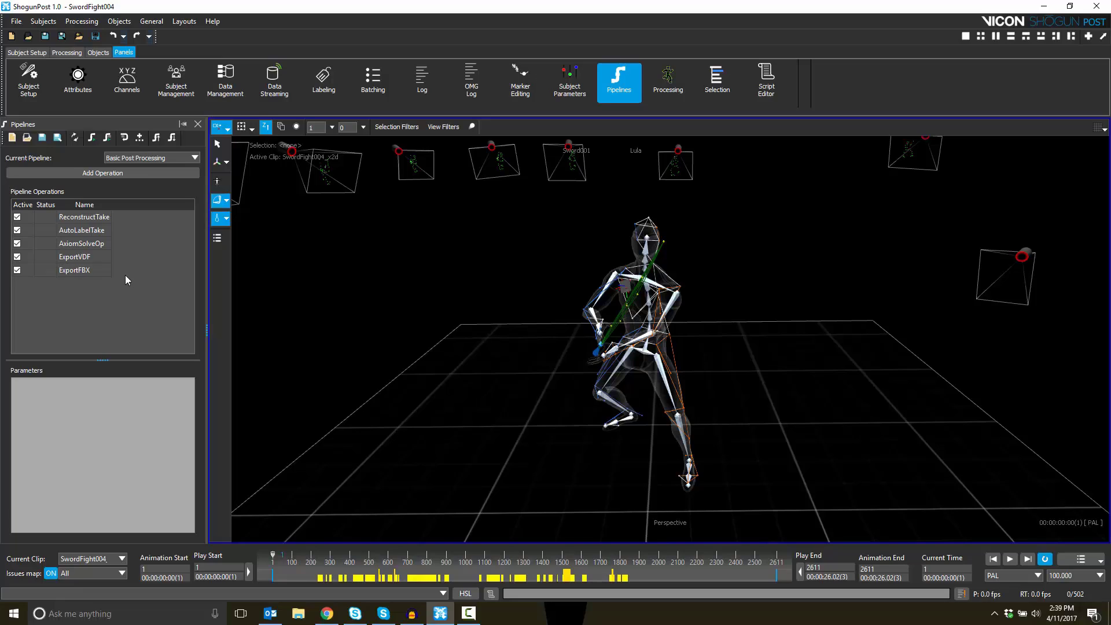
View the ExportFBX operation's parameters and remove the operation from the Basic Post Processing pipeline.
click(75, 271)
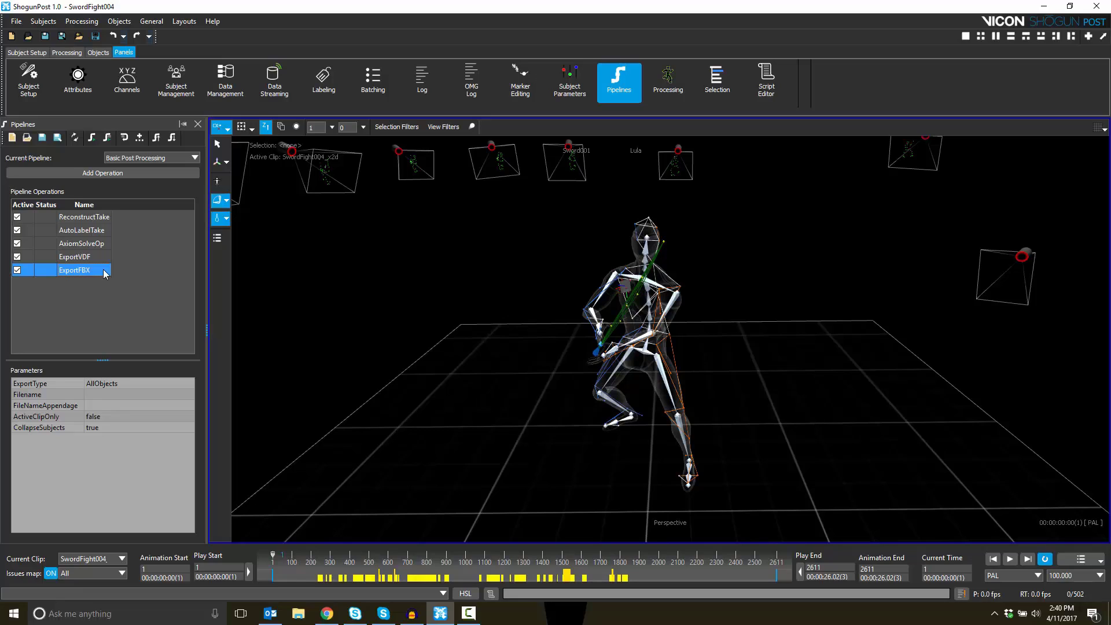
right_click(85, 270)
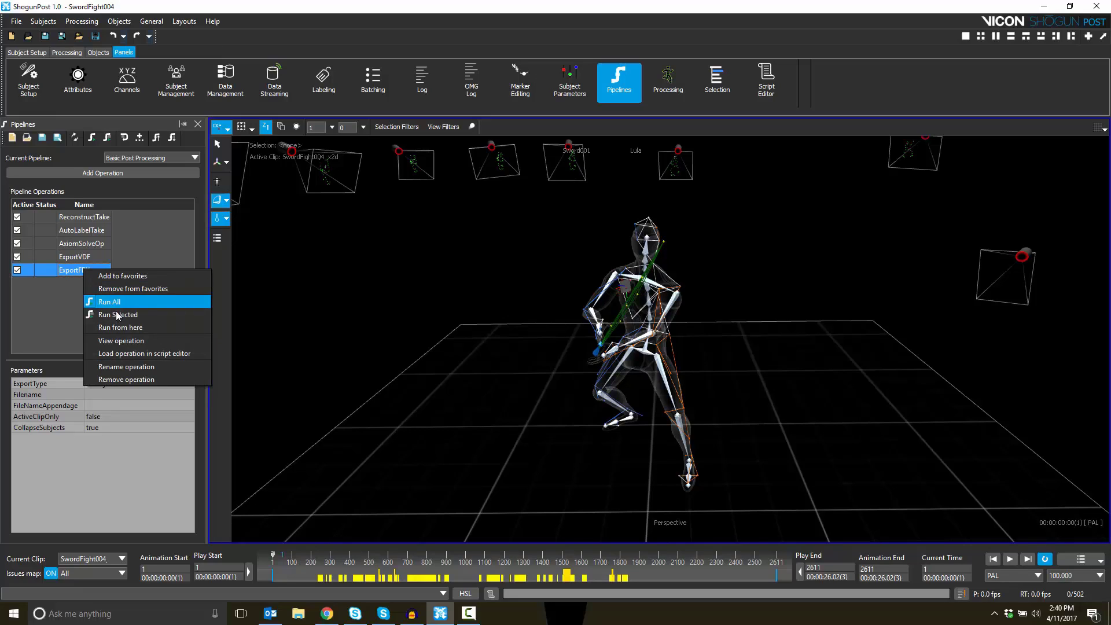
click(116, 379)
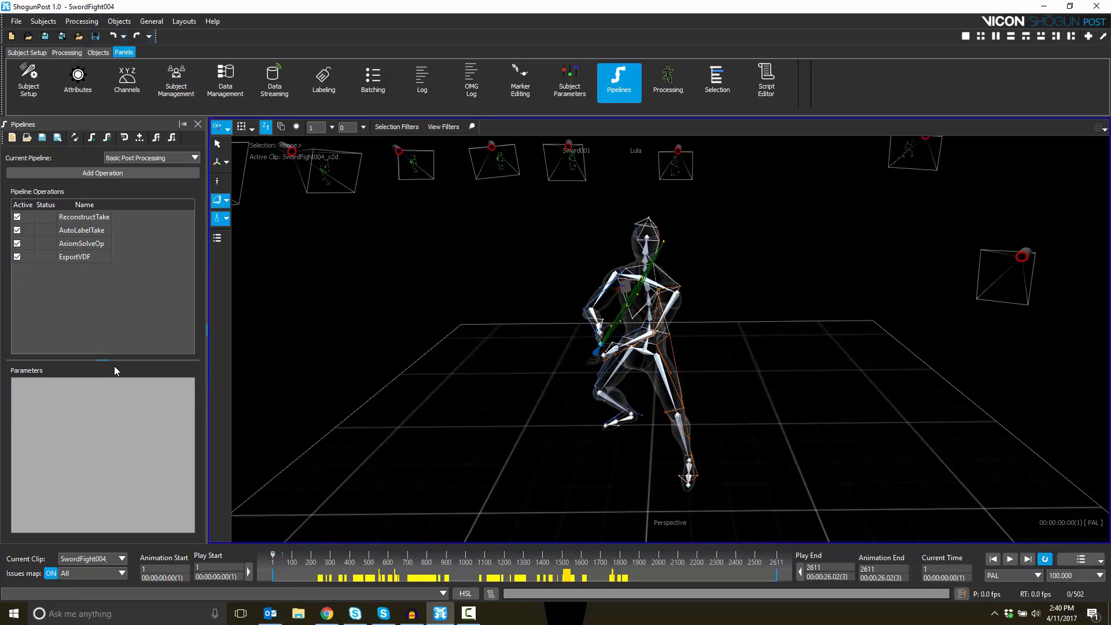
Create a new empty pipeline and save it as Exportfbx in the Pipelines scripts folder.
click(11, 138)
click(592, 318)
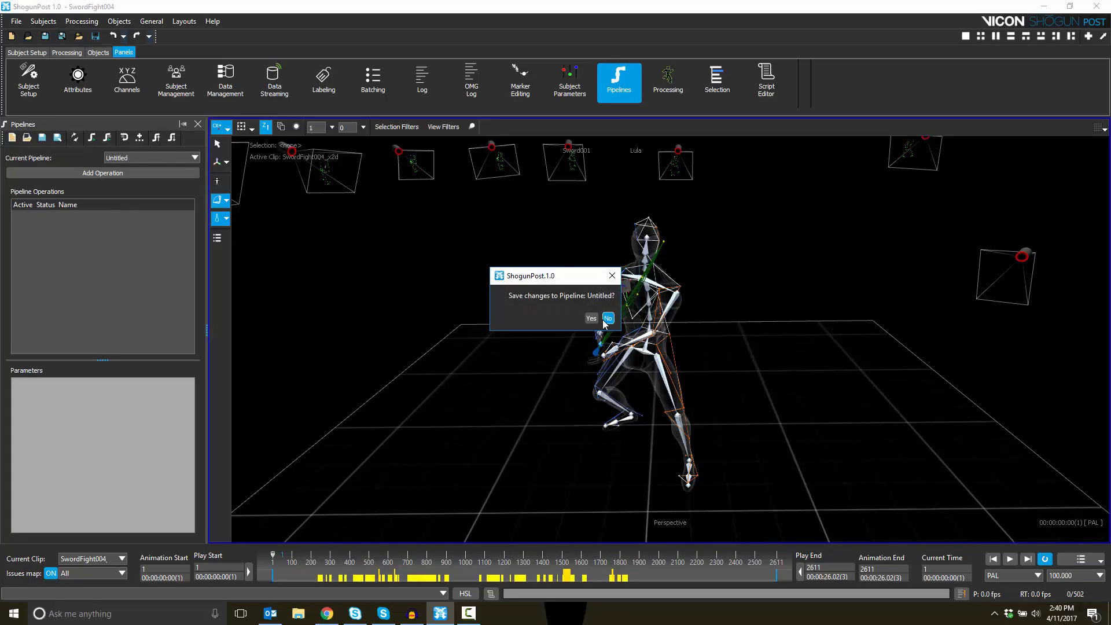
click(604, 321)
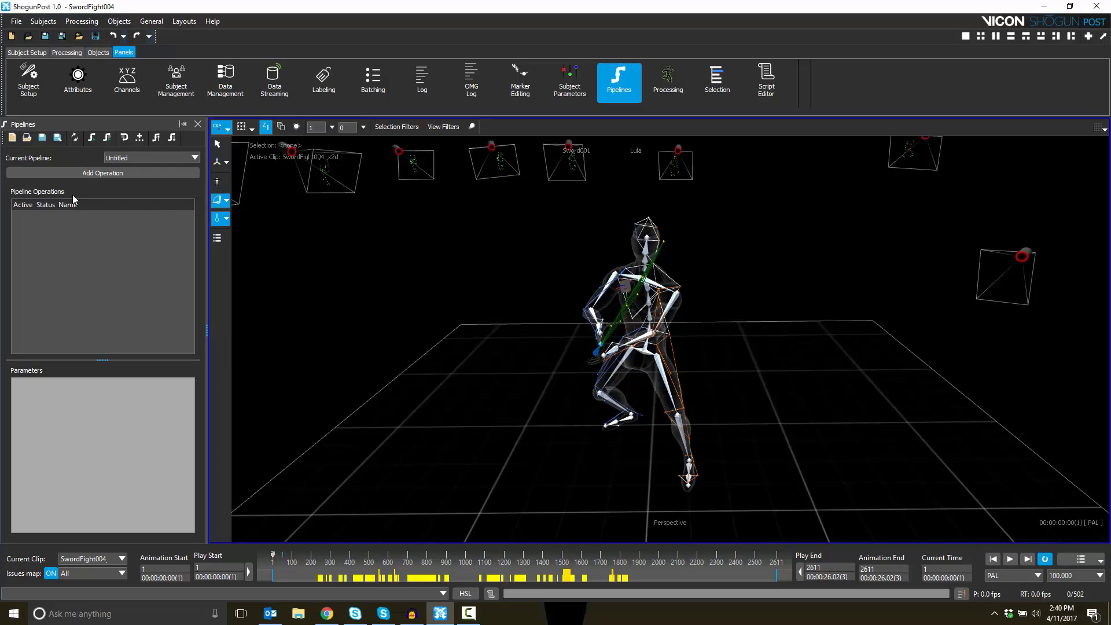
click(43, 138)
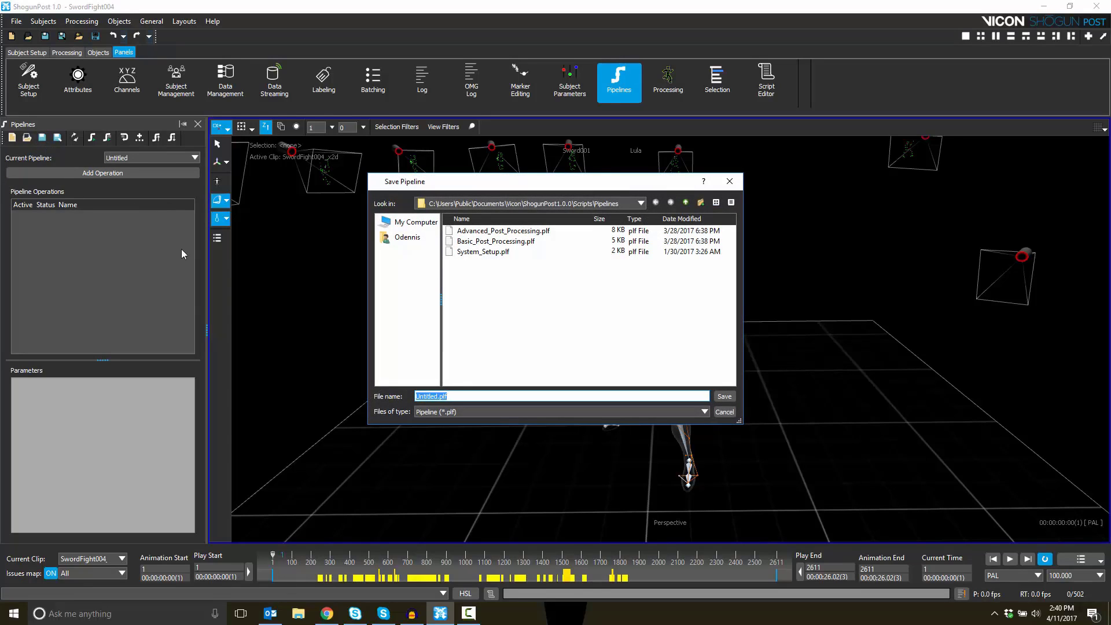
text(Exportfbx)
key(Return)
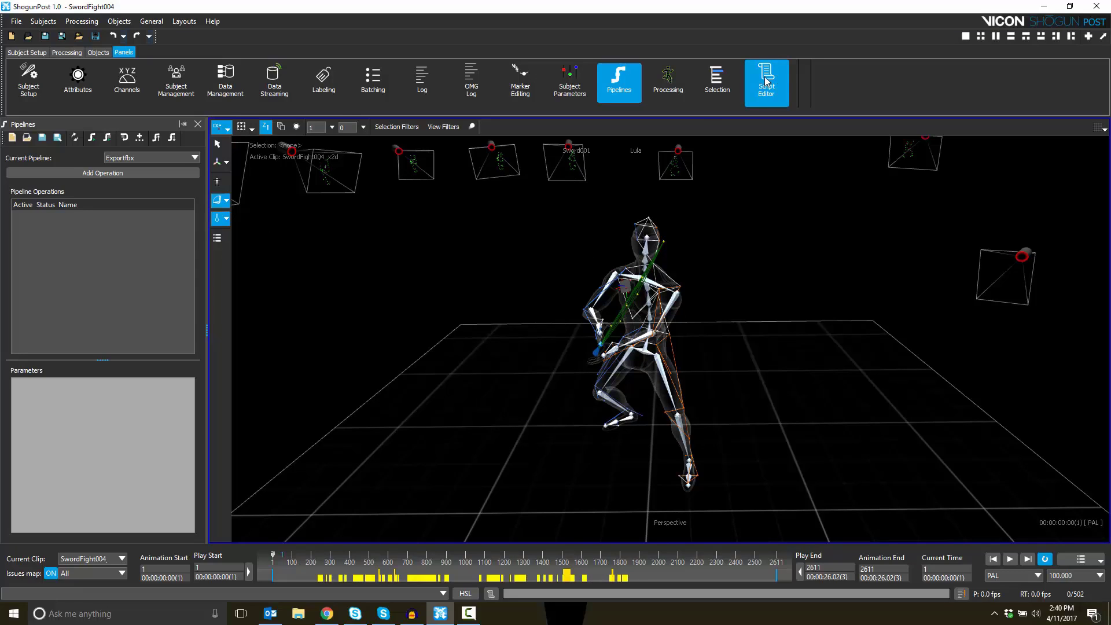
Open the Script Editor and detach the Select By Type object list as a floating window over the 3D view.
click(771, 99)
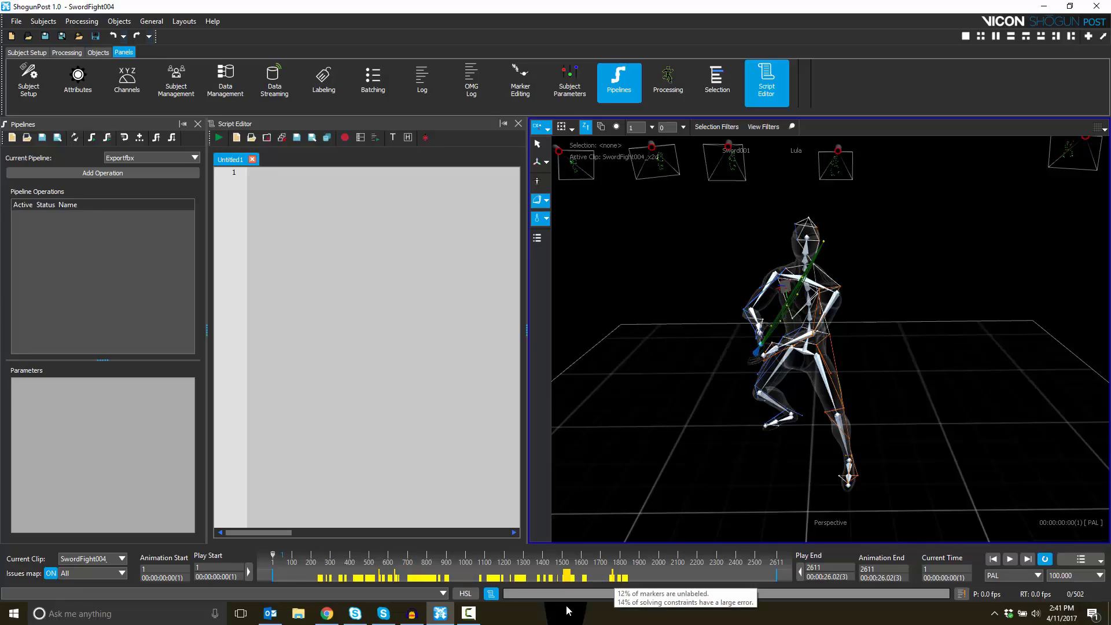
click(127, 23)
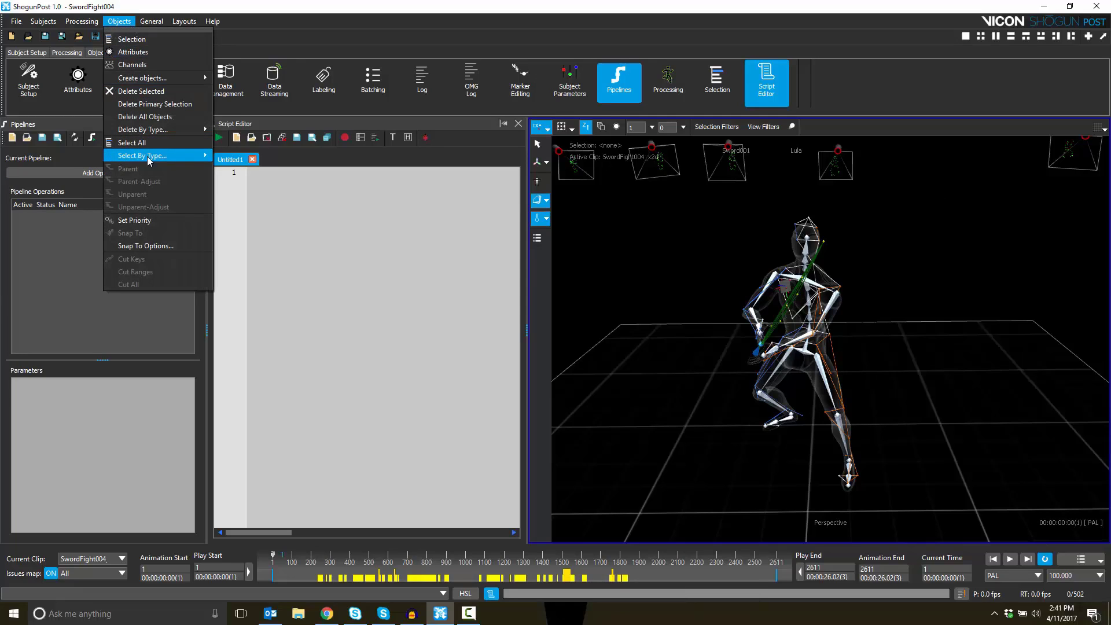
mouse_move(148, 161)
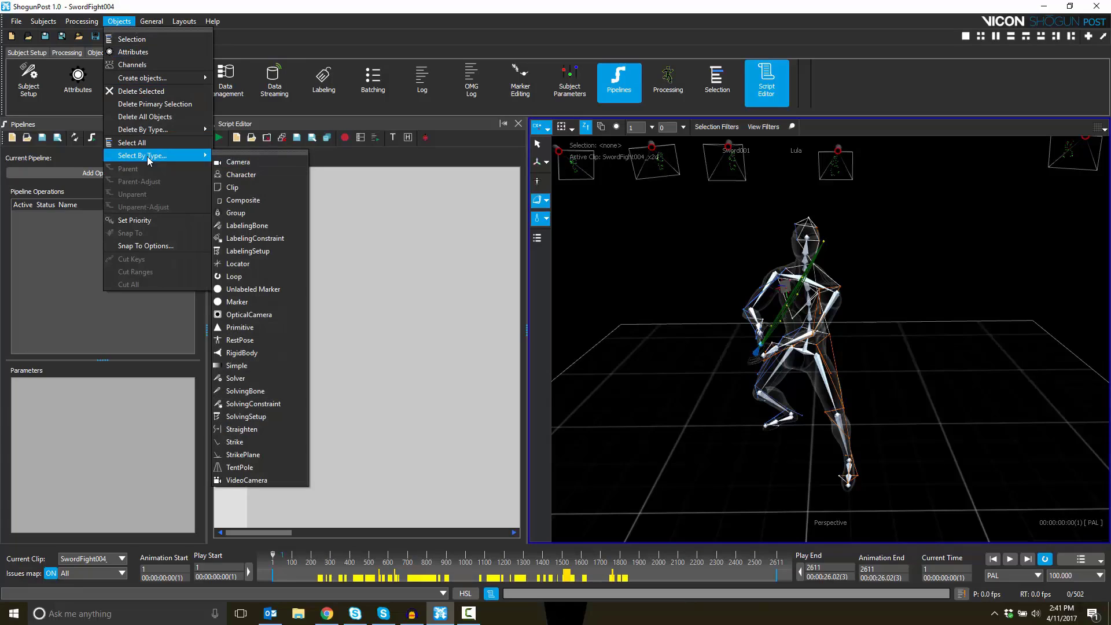
click(249, 152)
drag(275, 140, 1039, 87)
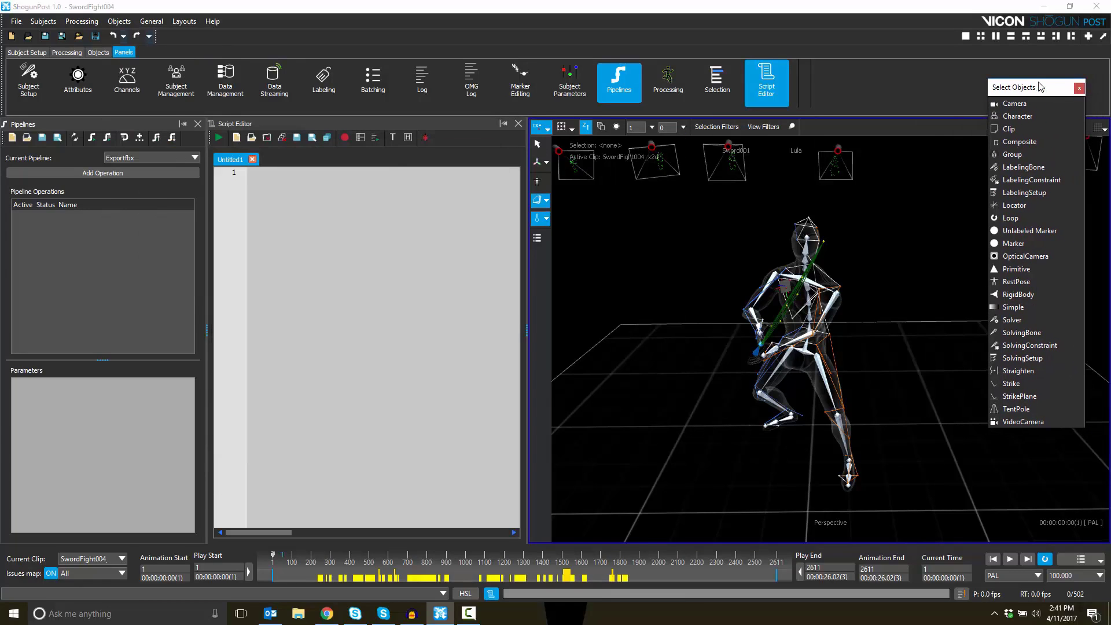
Record a script that selects all SolvingBone objects by type, stop the recording and close the floating object list.
click(353, 225)
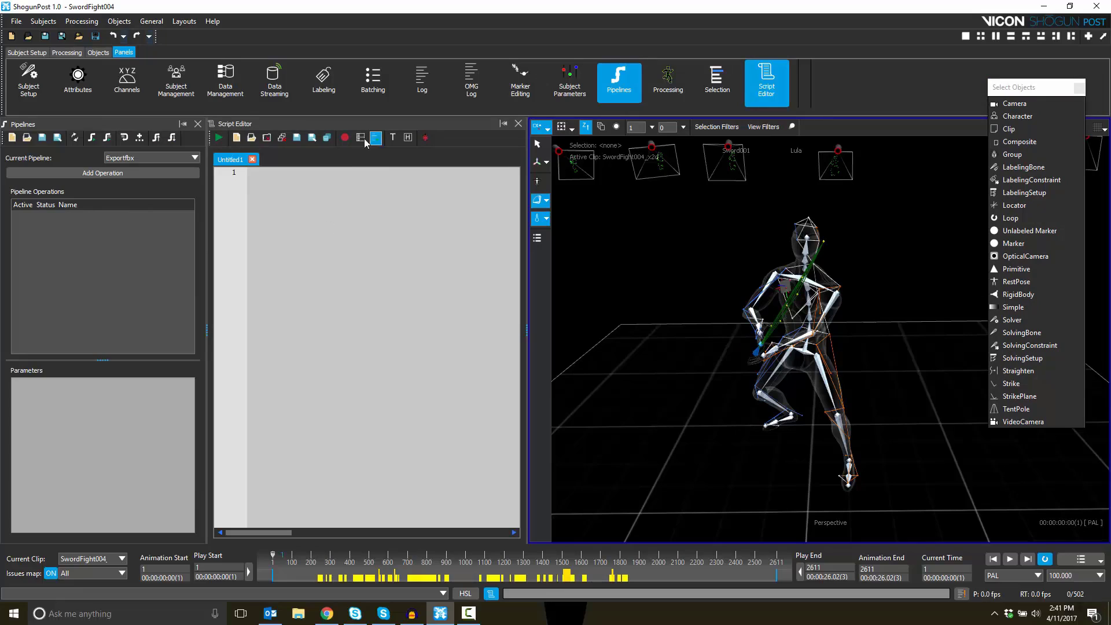
click(344, 138)
click(1028, 334)
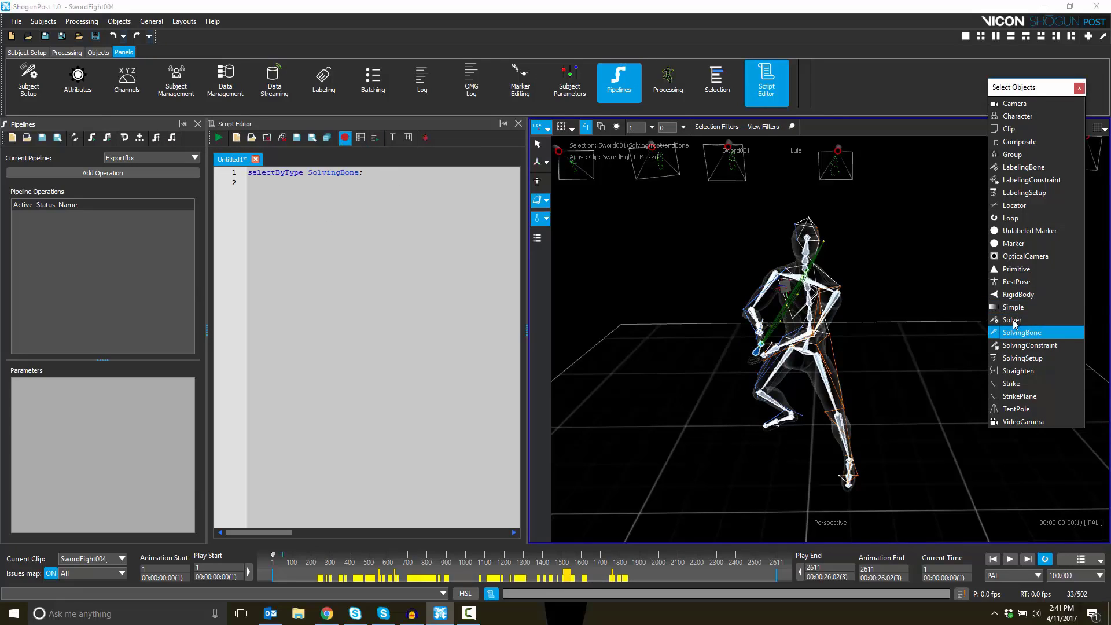
click(345, 138)
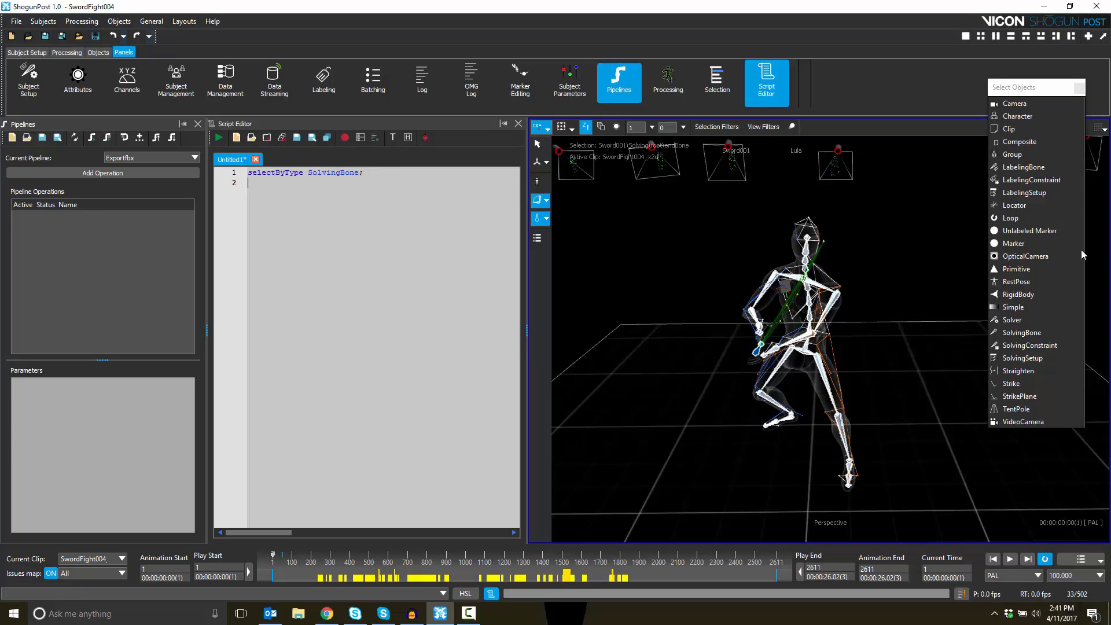
click(1079, 87)
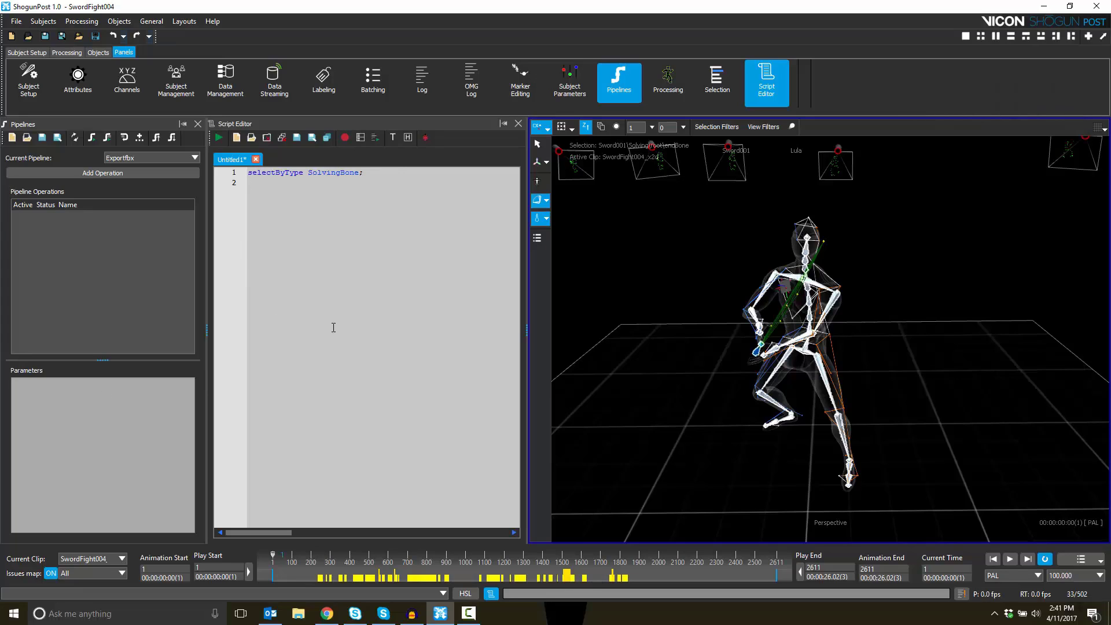
Save the recorded script as selectsolving in the public ShogunPost1.0.0 Scripts folder.
click(297, 138)
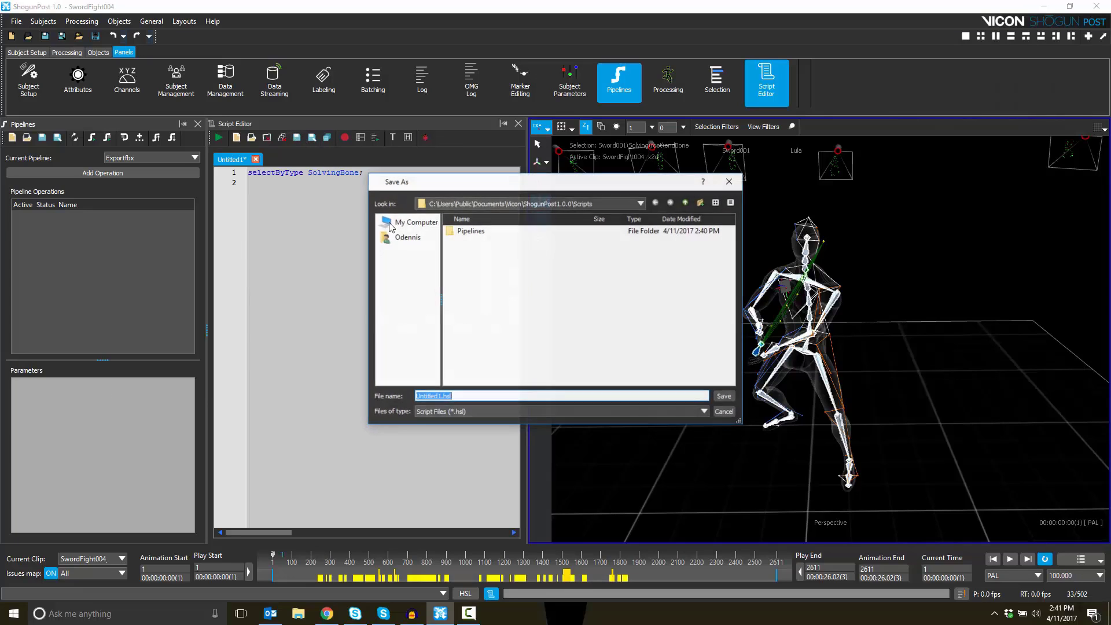
text(sele)
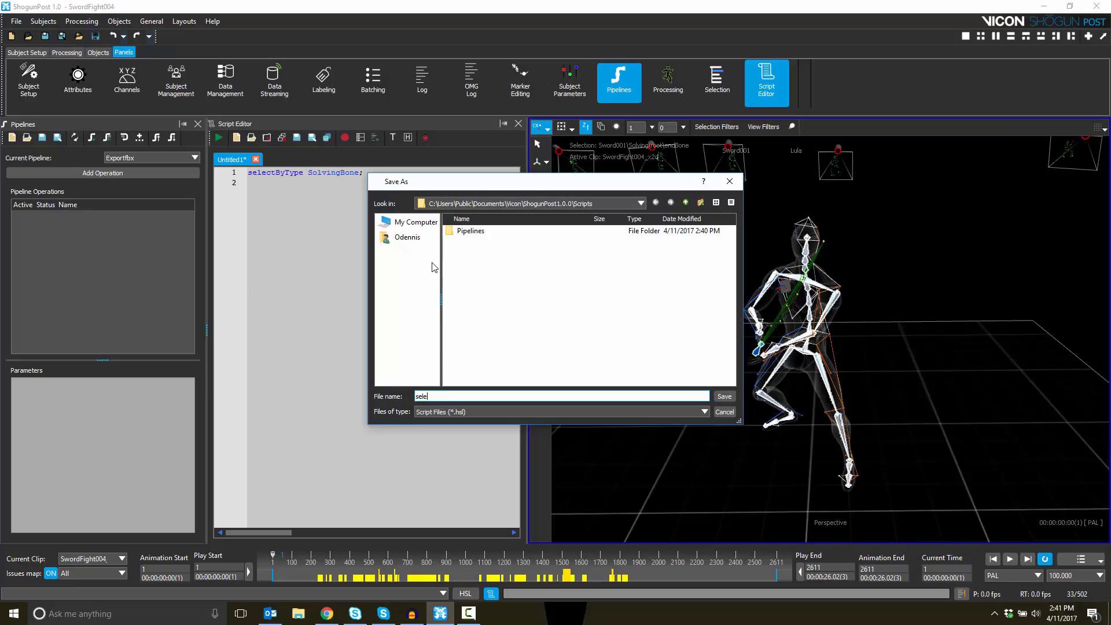
text(ctsolving)
key(Return)
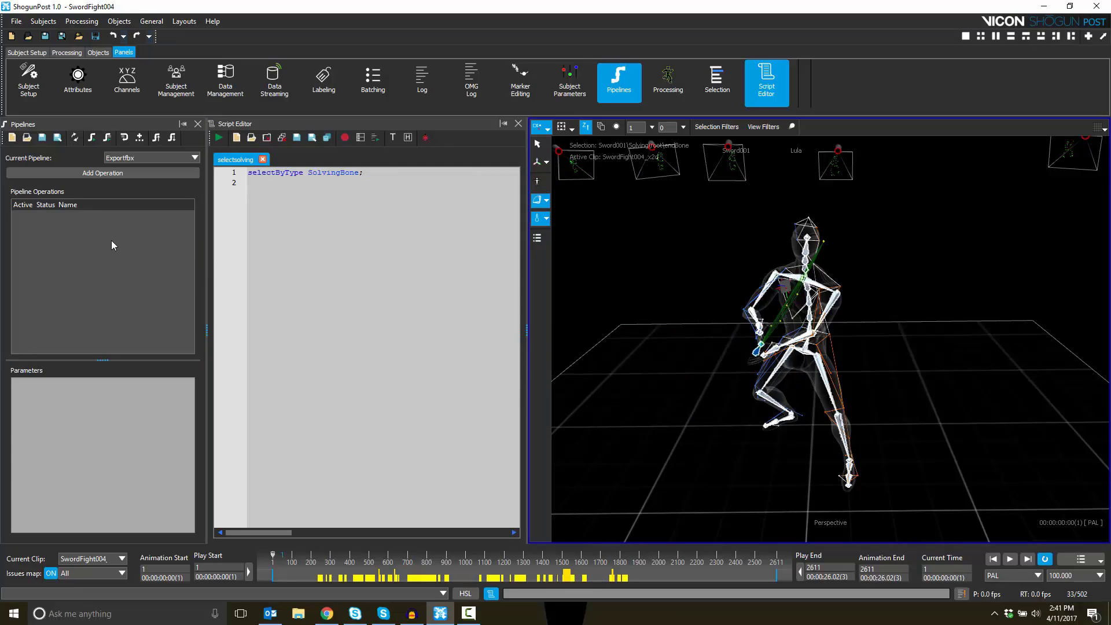
Add the selectsolving script from the public documents Scripts folder as an operation in the Exportfbx pipeline.
click(103, 173)
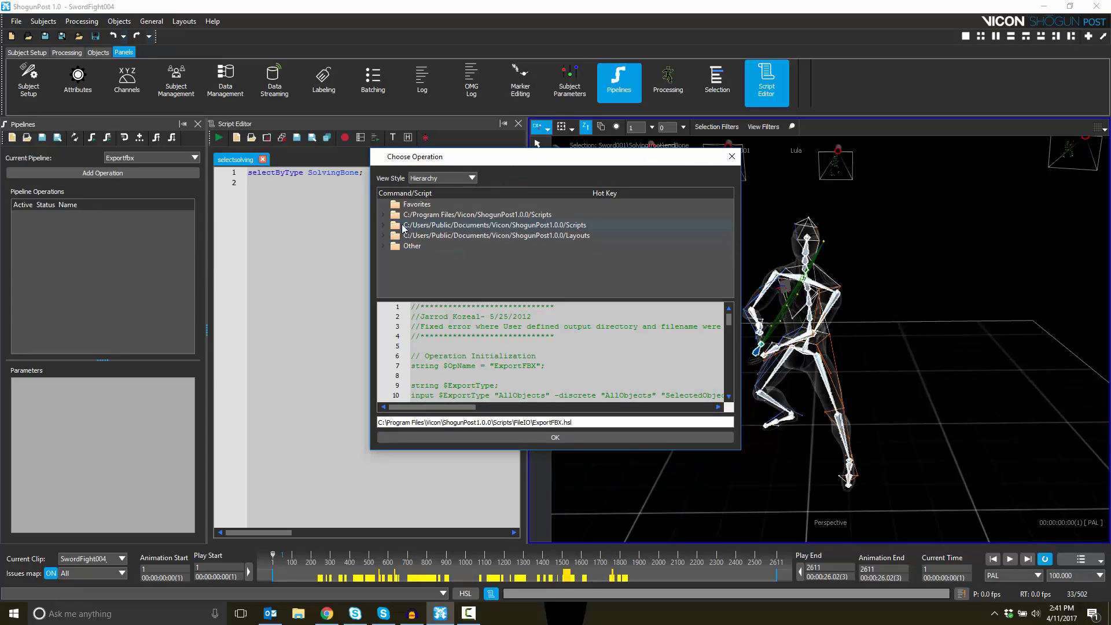
double_click(404, 227)
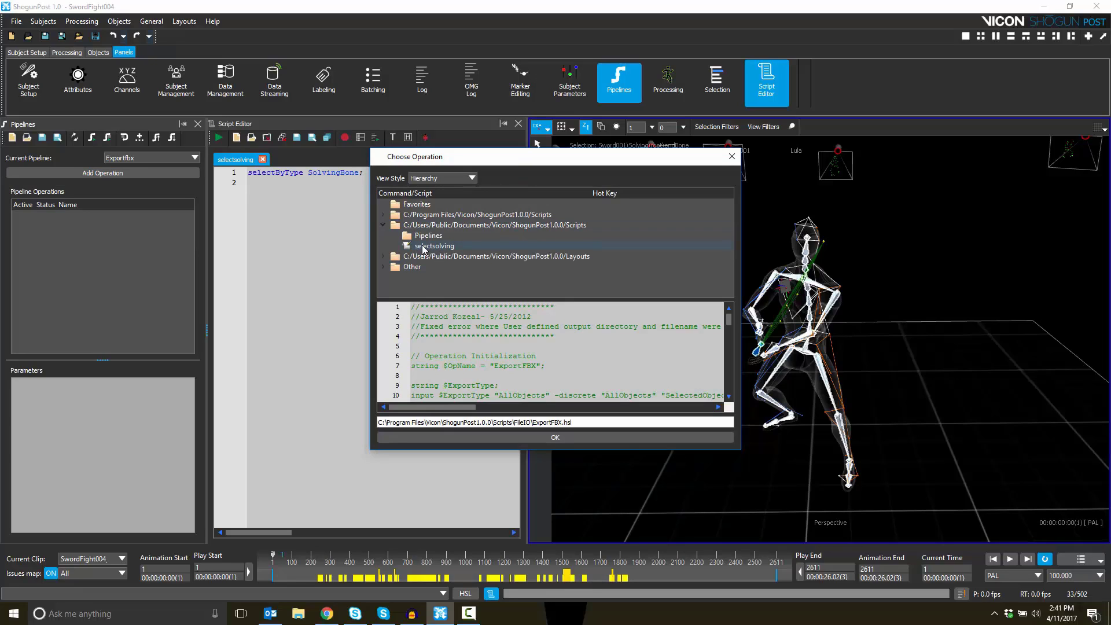
click(423, 247)
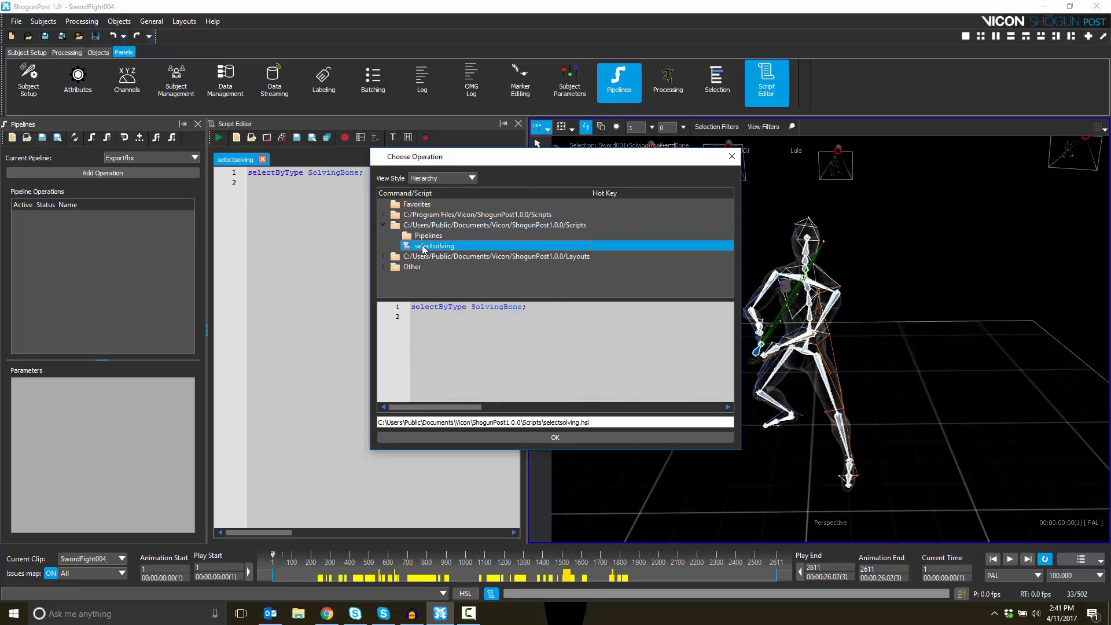
click(561, 440)
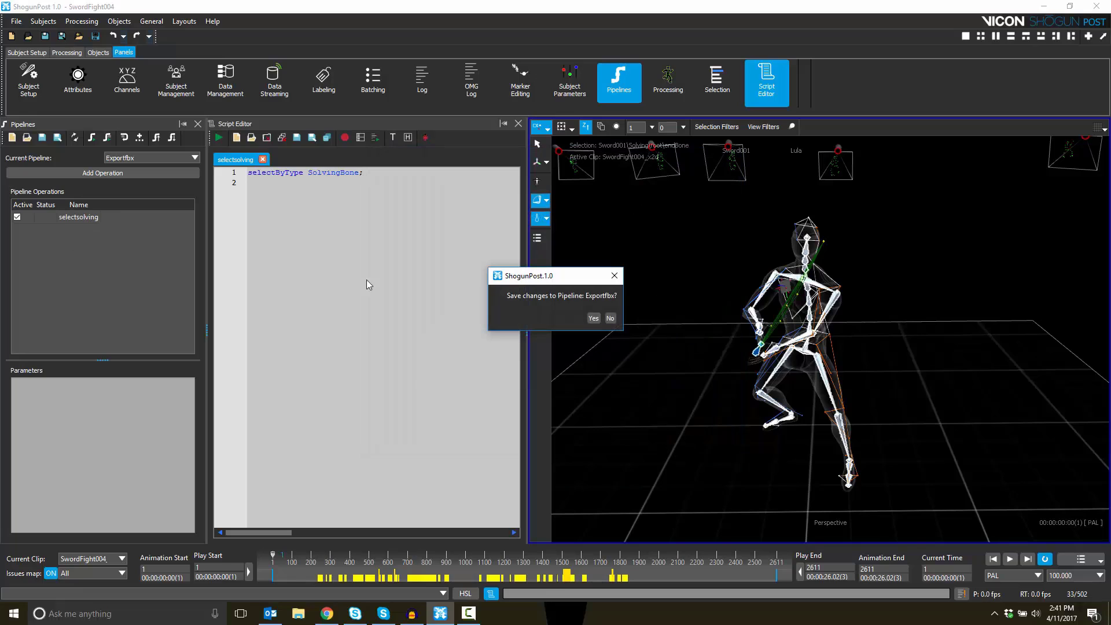
Save the pipeline changes over the existing Exportfbx.plf and close the Script Editor.
click(593, 318)
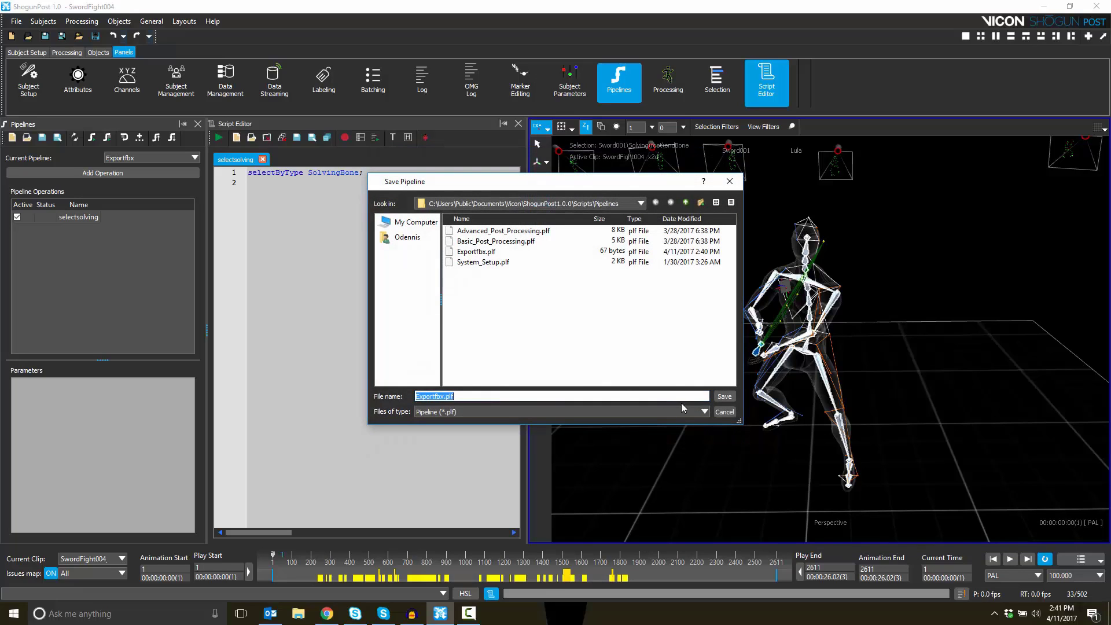
click(724, 396)
click(591, 327)
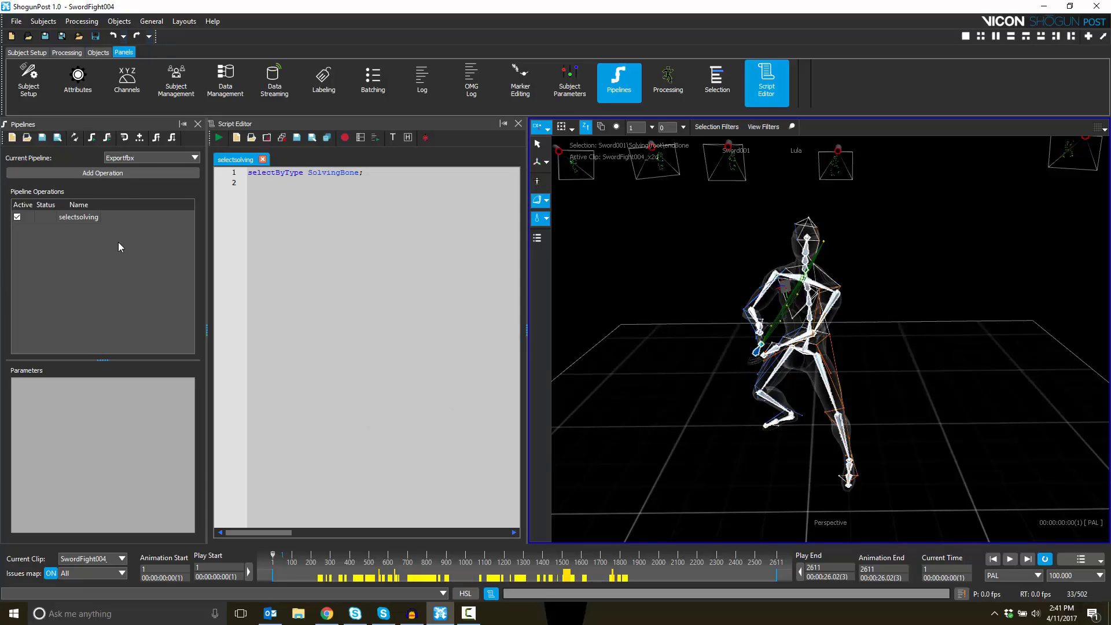
click(518, 124)
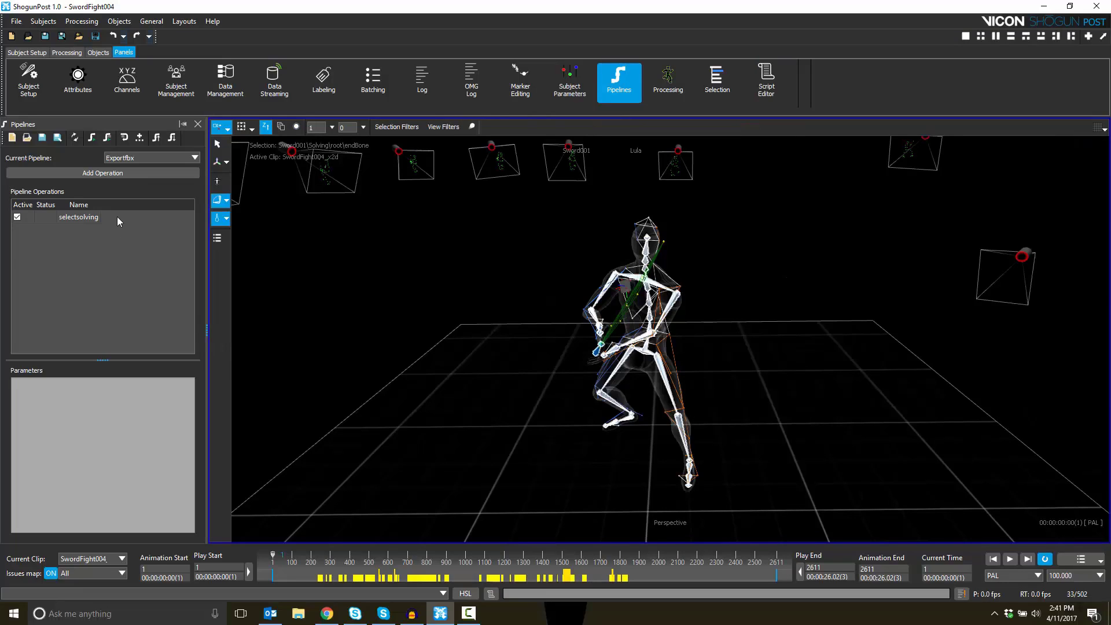
Add the ExportFBX script from the FileIO folder of the ShogunPost1.0.0 program Scripts as an operation in the Exportfbx pipeline.
click(91, 174)
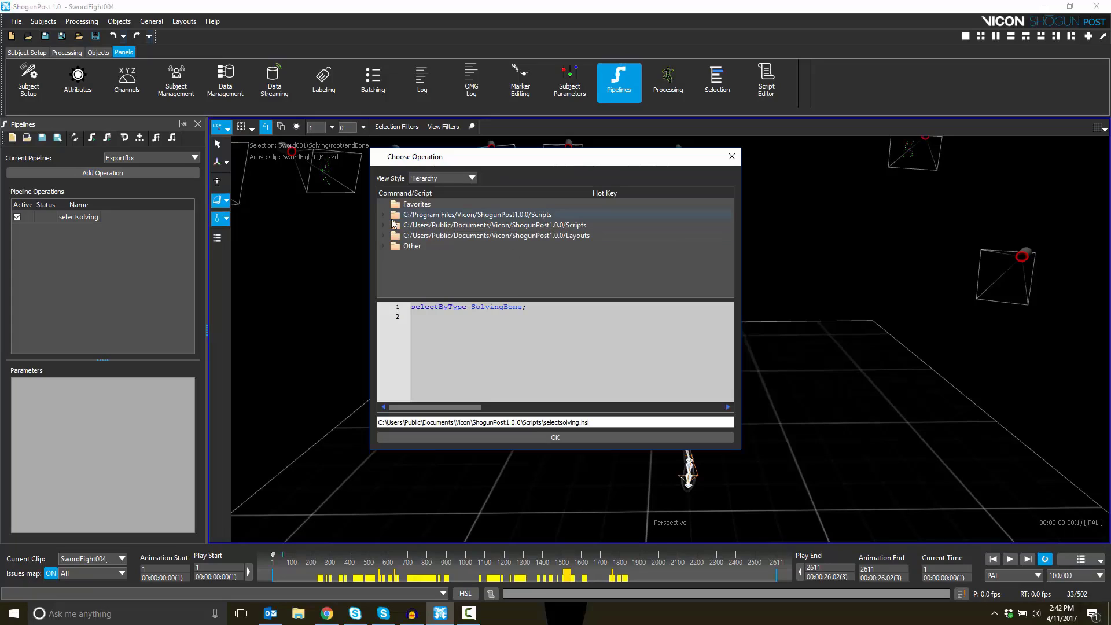
click(383, 224)
click(383, 214)
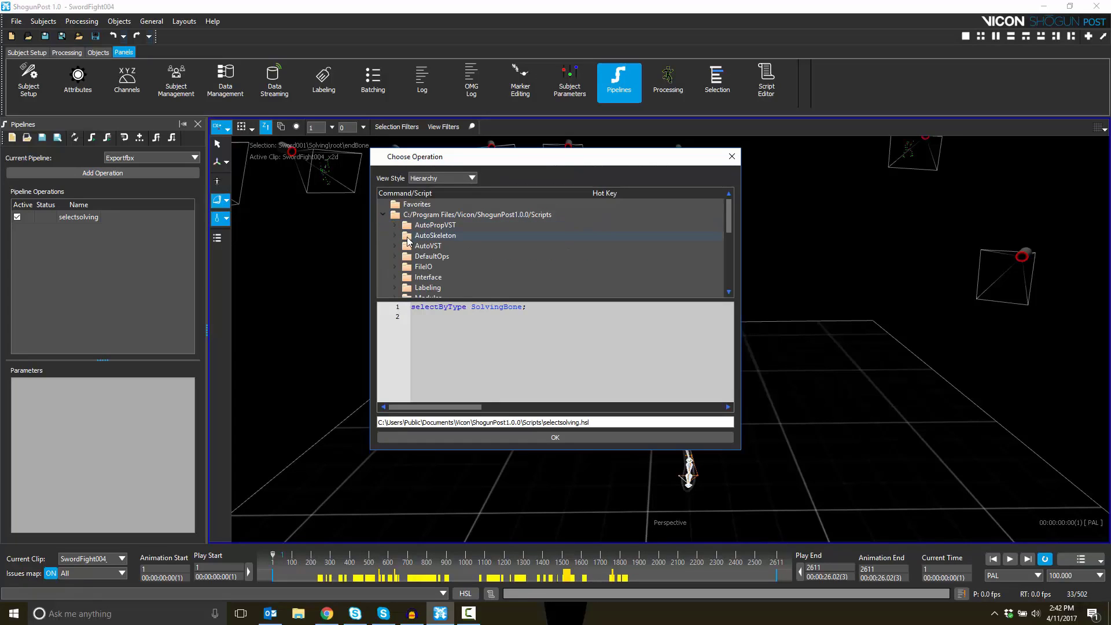
click(397, 266)
scroll(471, 266, down, 2)
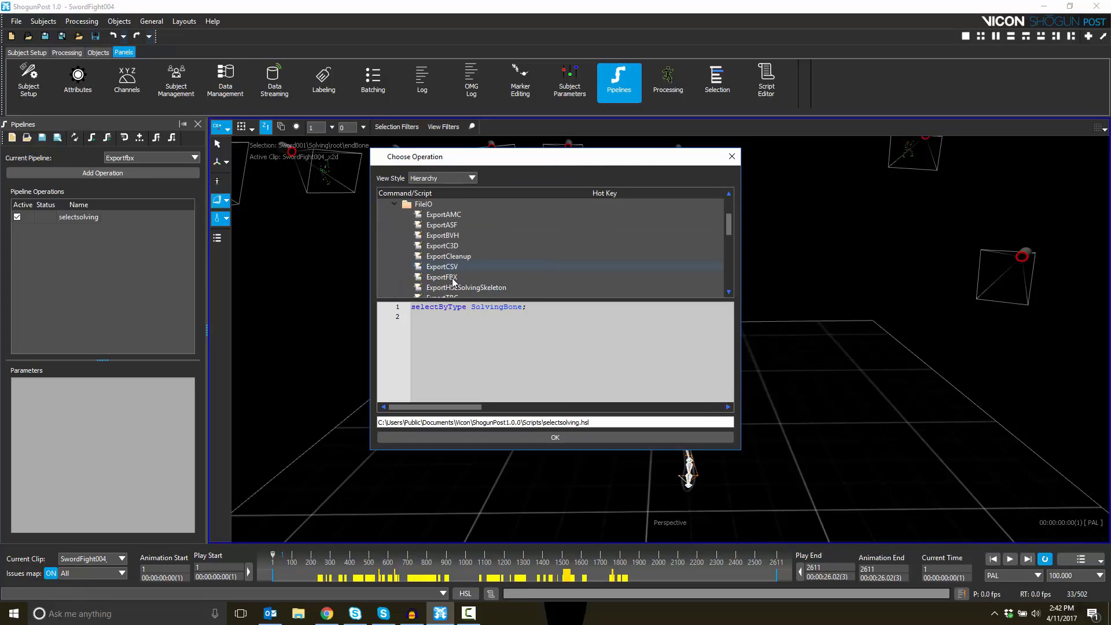
click(451, 278)
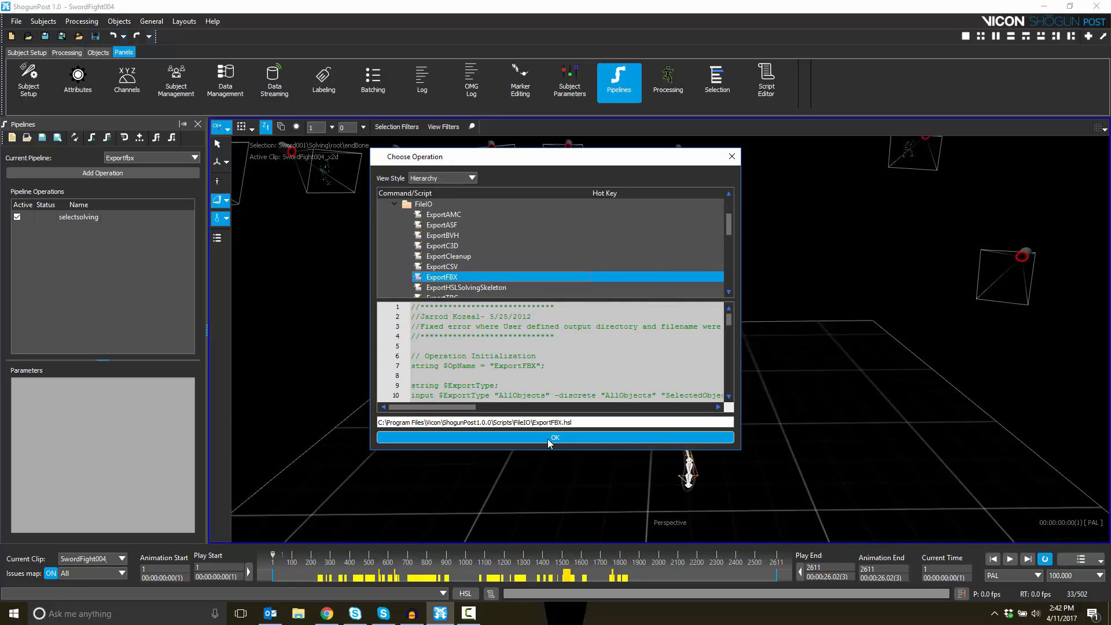
click(547, 438)
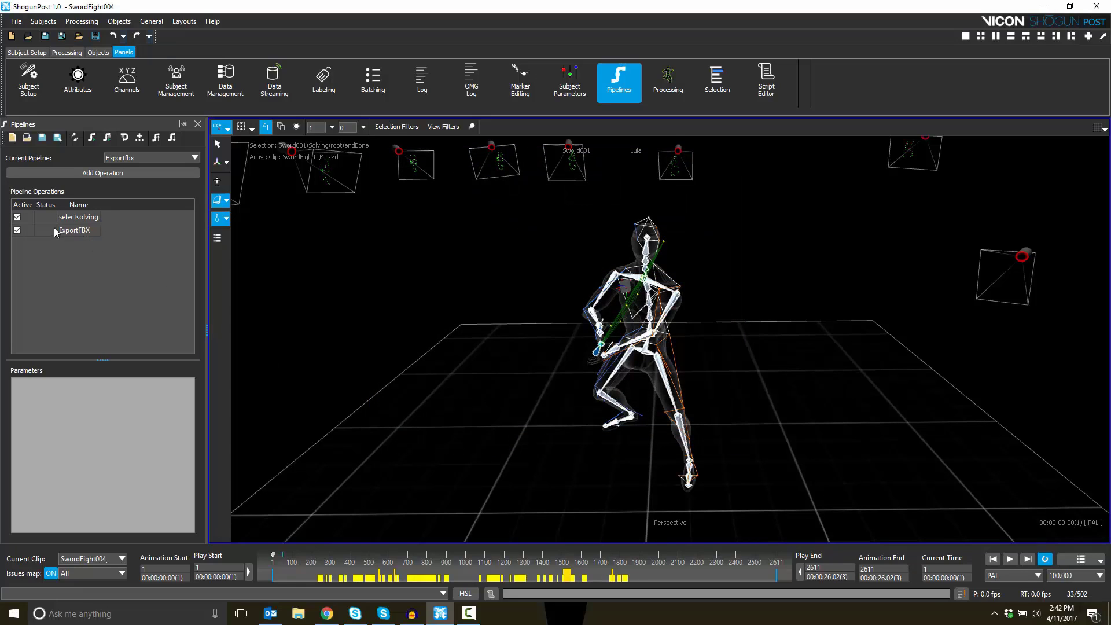
Set the ExportFBX operation's ExportType to SelectedObjects and its FileNameAppendage to _export.
click(84, 230)
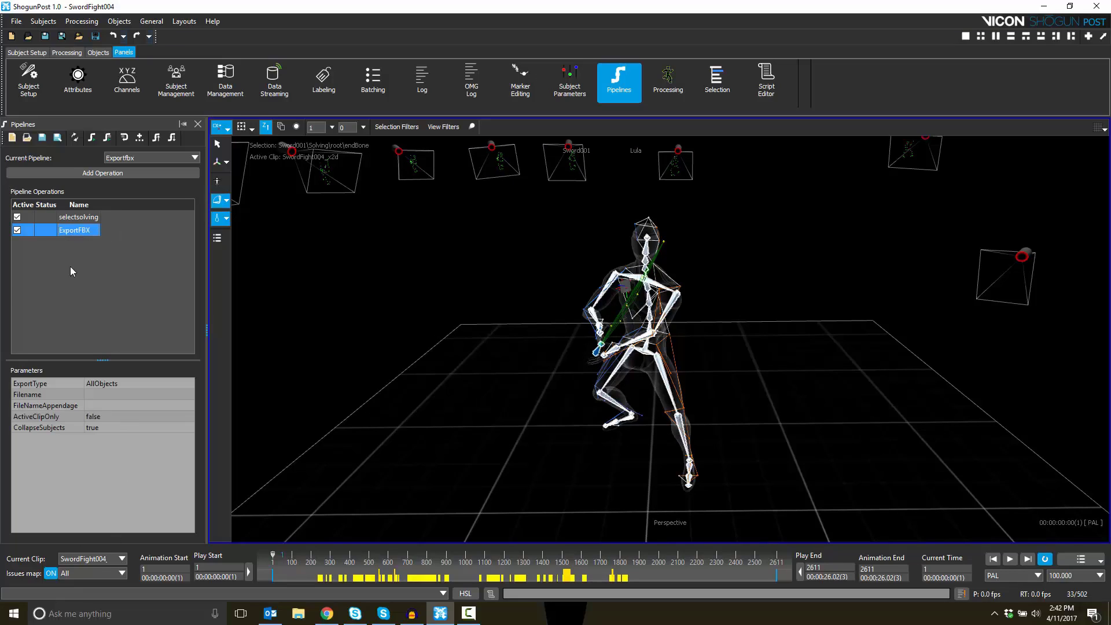
click(113, 380)
click(113, 380)
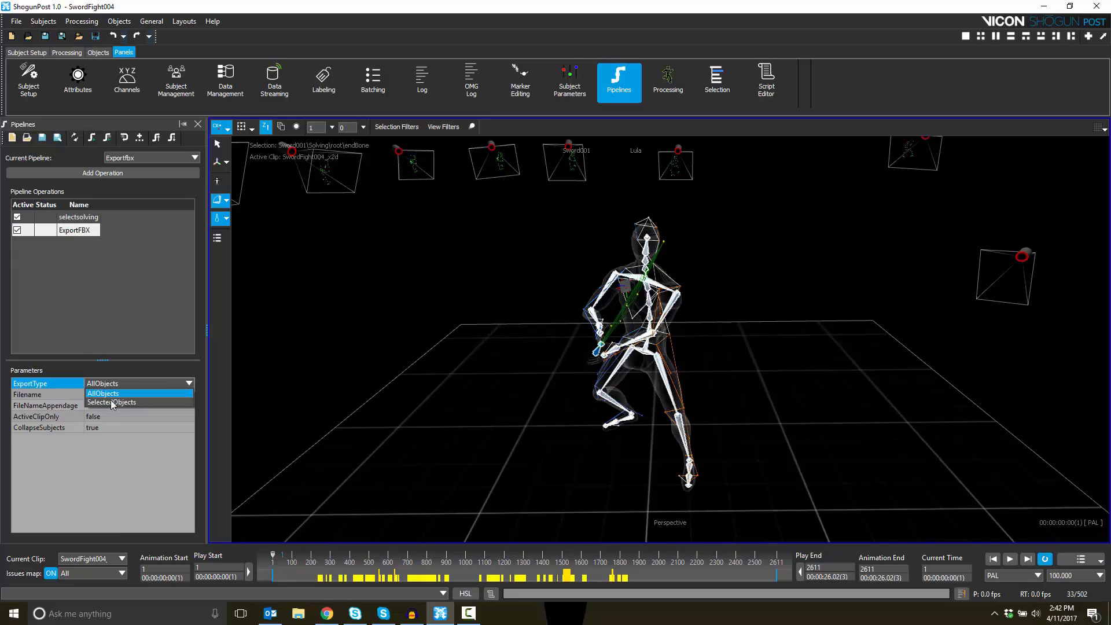
click(111, 401)
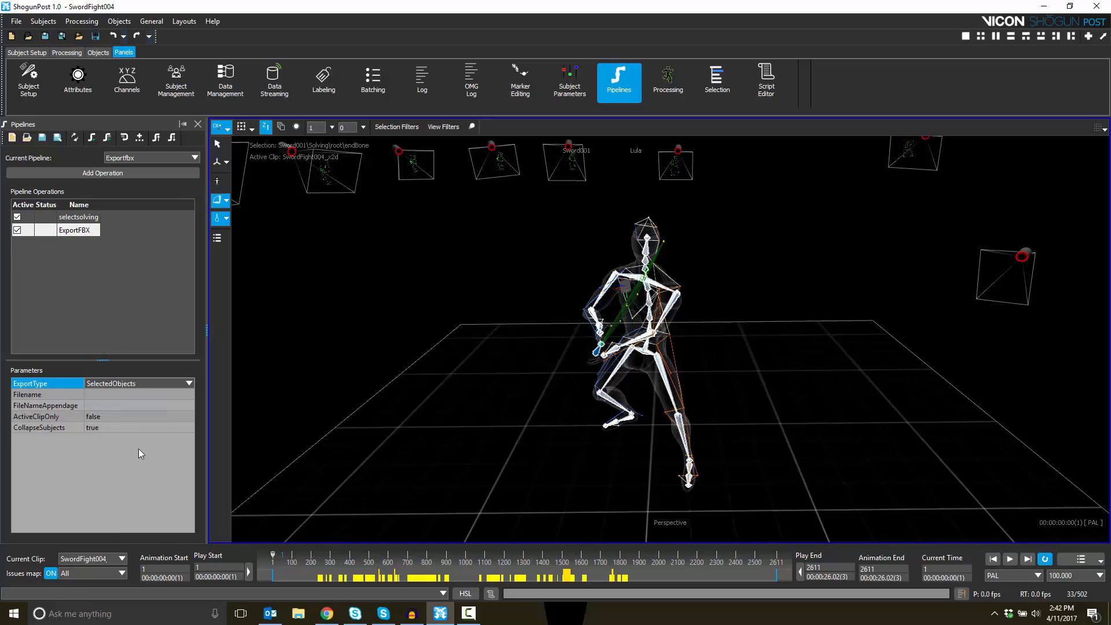
click(112, 405)
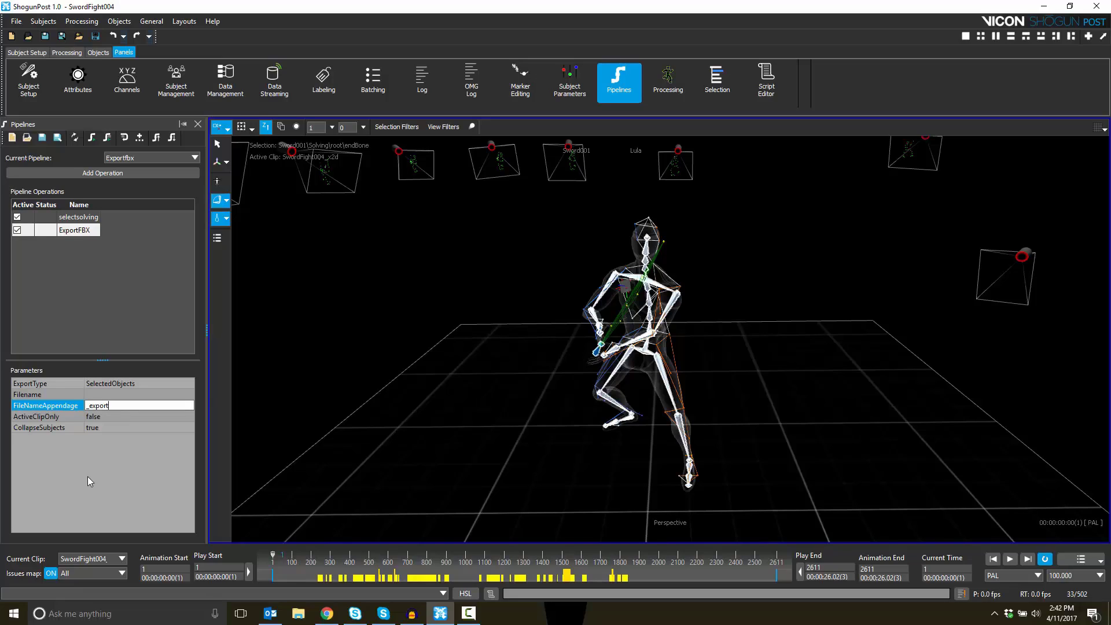
click(104, 466)
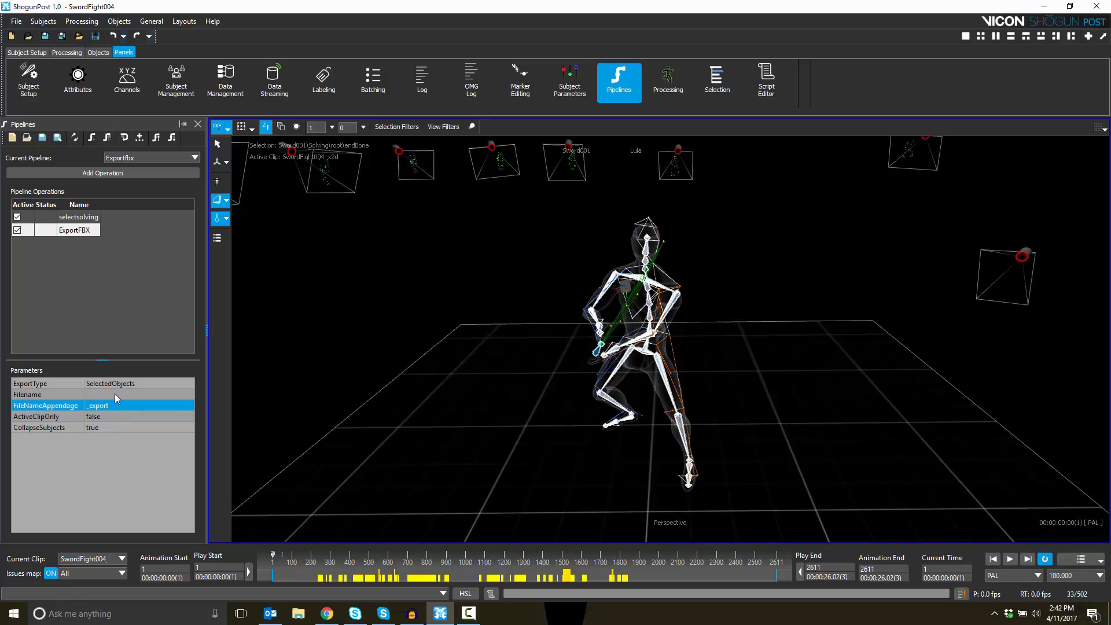
Try reordering the pipeline by moving ExportFBX above selectsolving and back below it, twice.
click(123, 255)
click(87, 230)
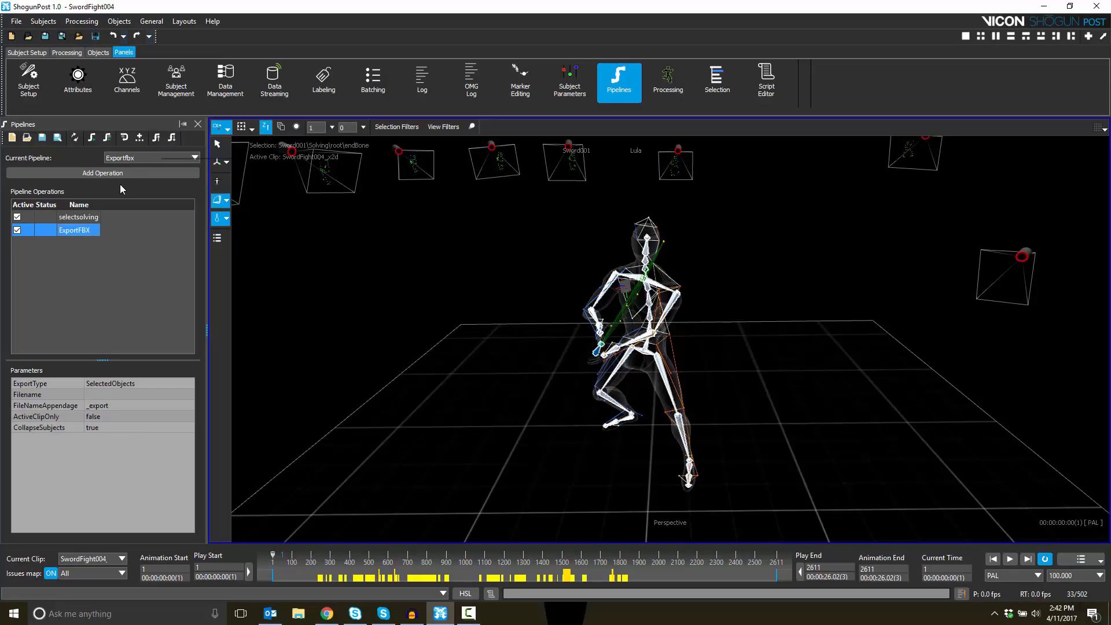
click(156, 138)
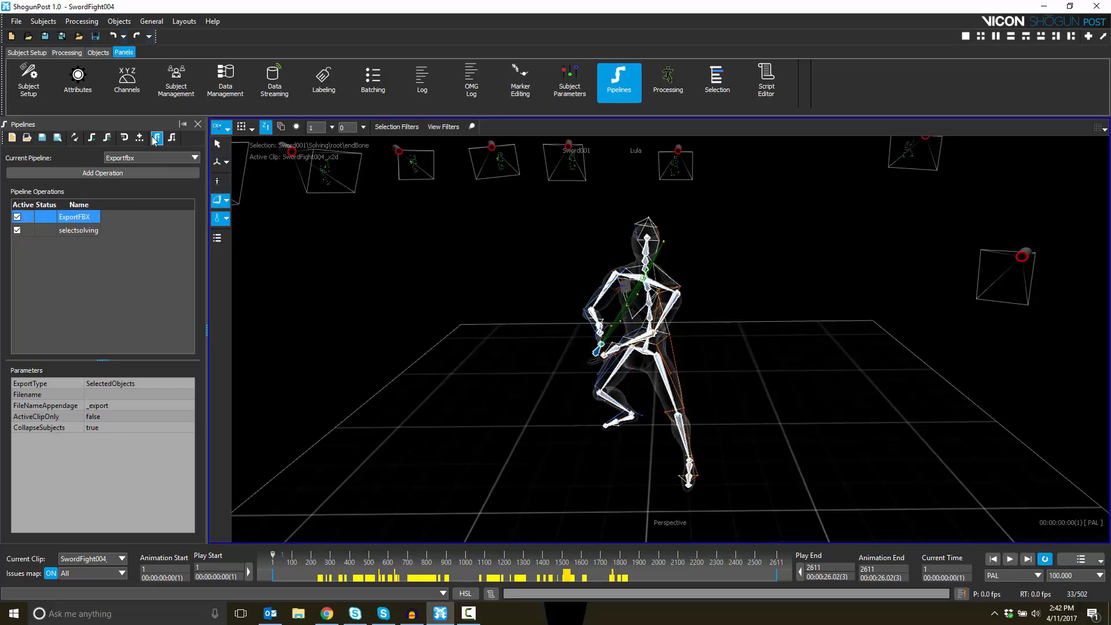
click(172, 138)
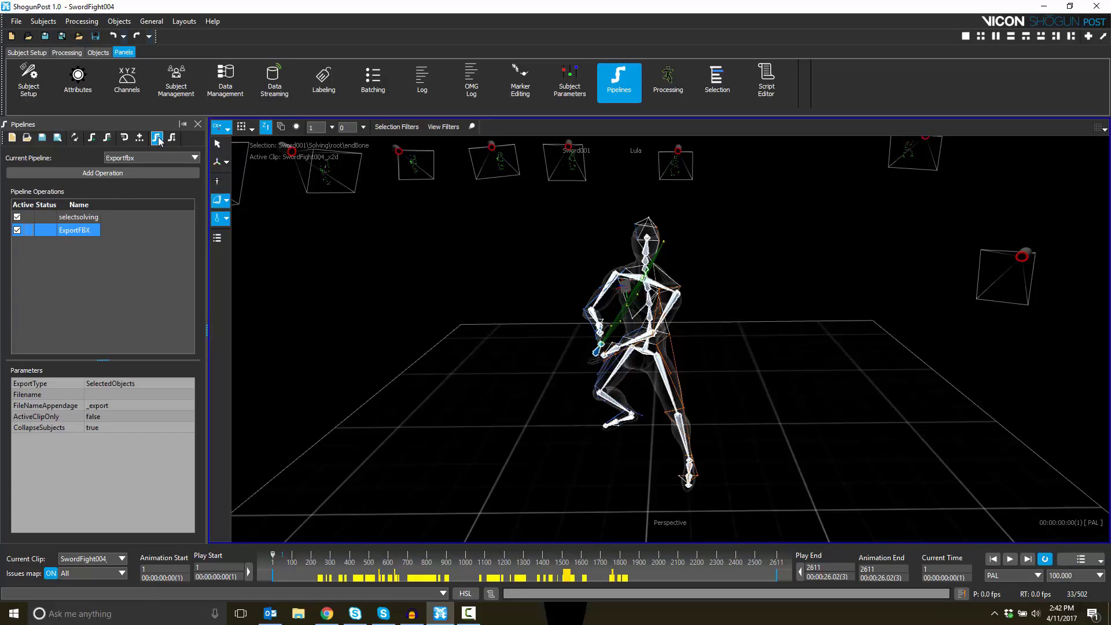
click(156, 139)
click(171, 138)
Clear the operation selection and run all operations of the Exportfbx pipeline.
click(118, 310)
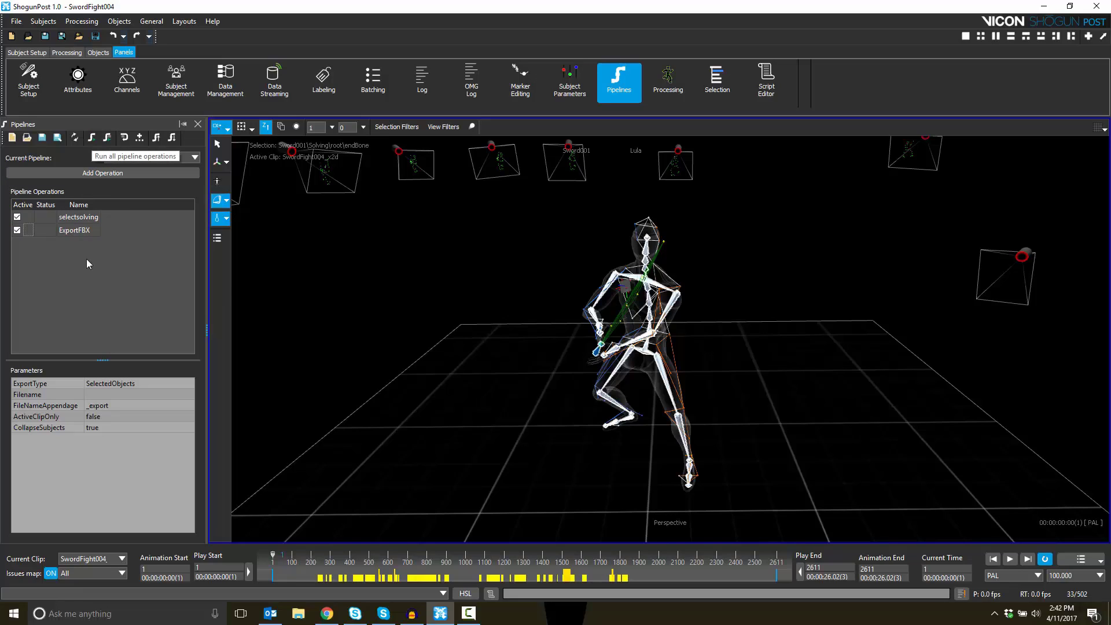
click(95, 142)
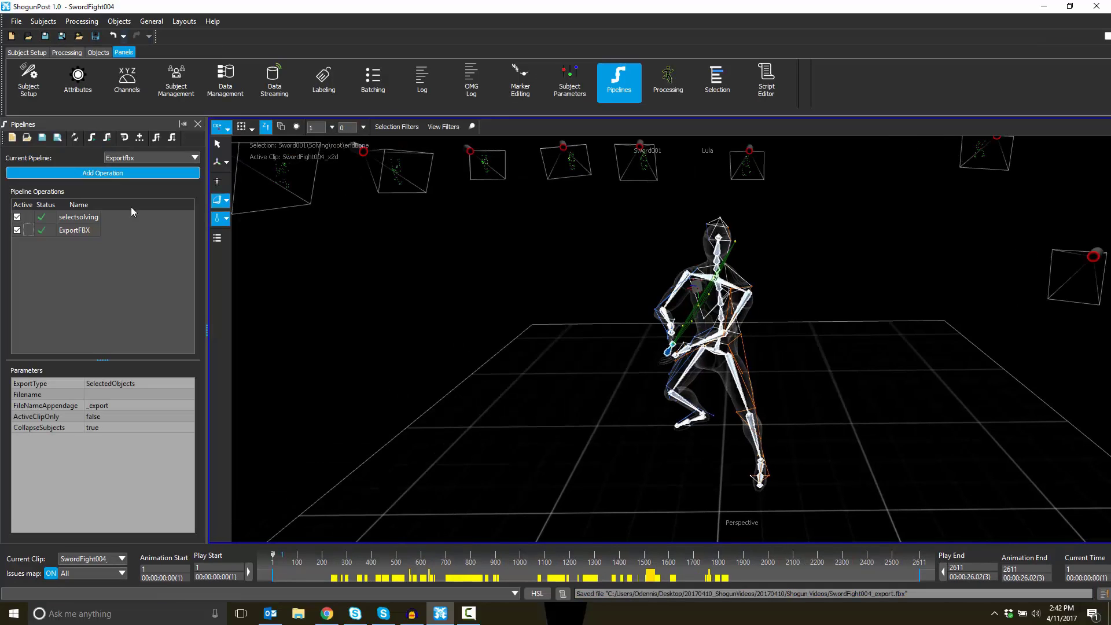